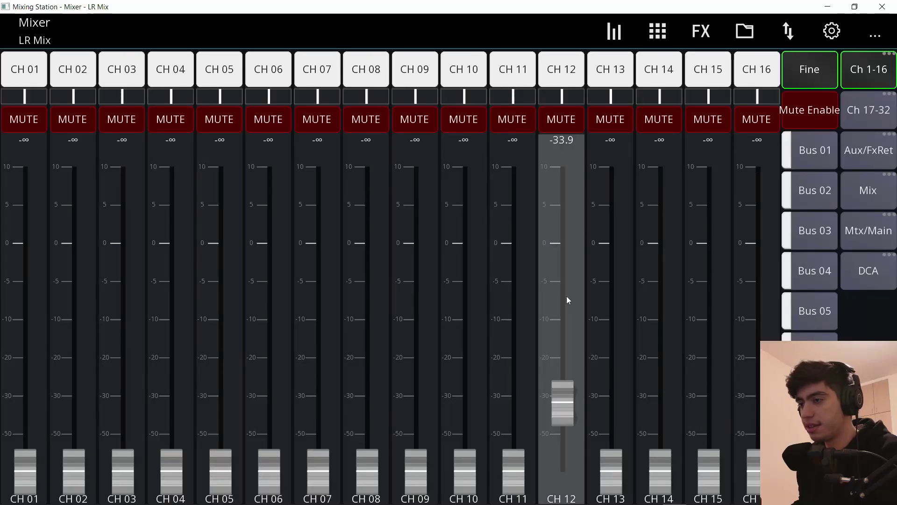
- Raise the CH 12 fader from -33.9 dB to -20.1 dB
left_click_drag(568, 299, 709, 121)
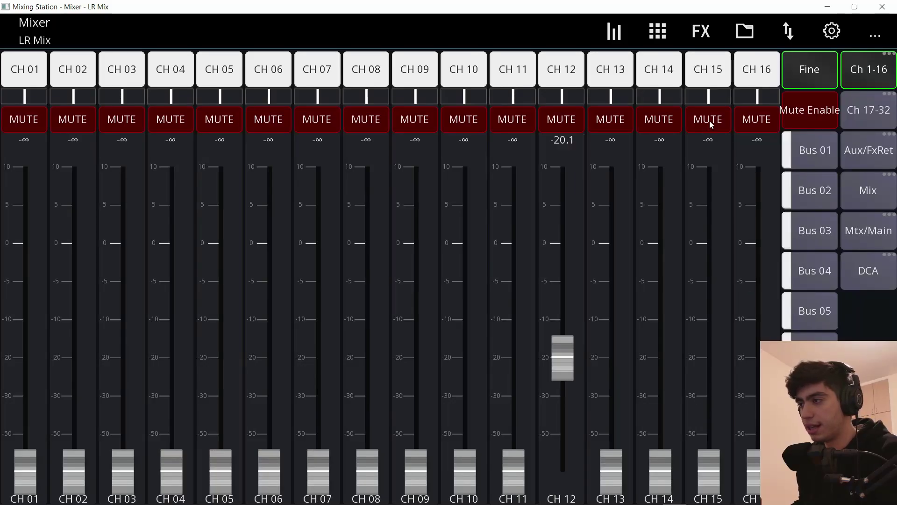
- In App Setup's Channel Strip layout, add a Custom Button item and move it to the top
left_click(832, 38)
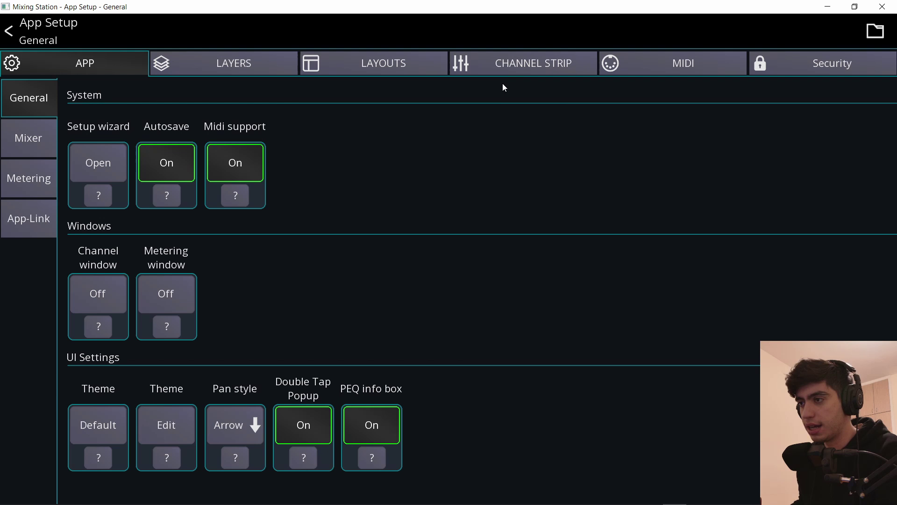
left_click(502, 68)
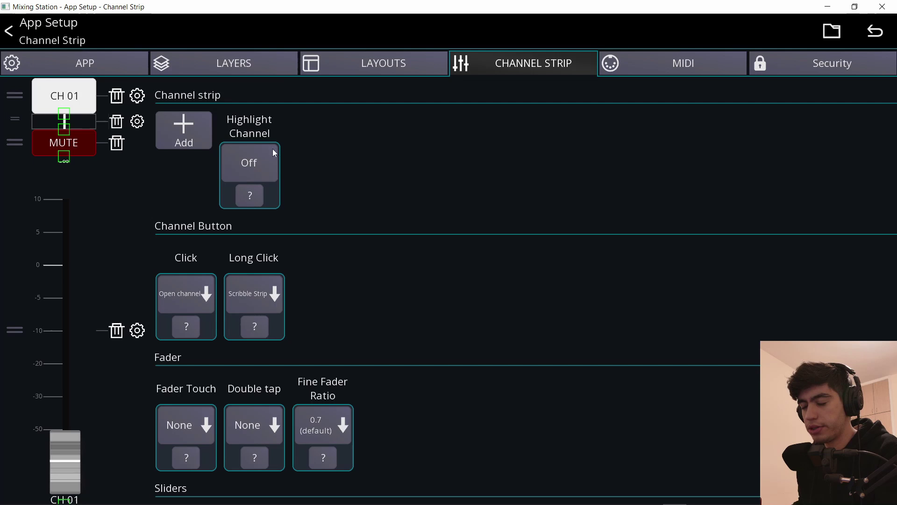
left_click(205, 132)
left_click(386, 200)
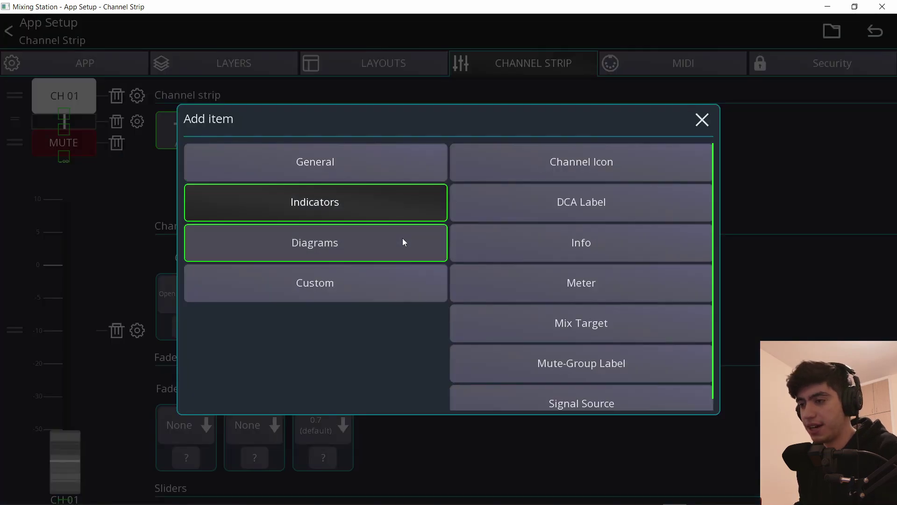
left_click(403, 239)
left_click(402, 278)
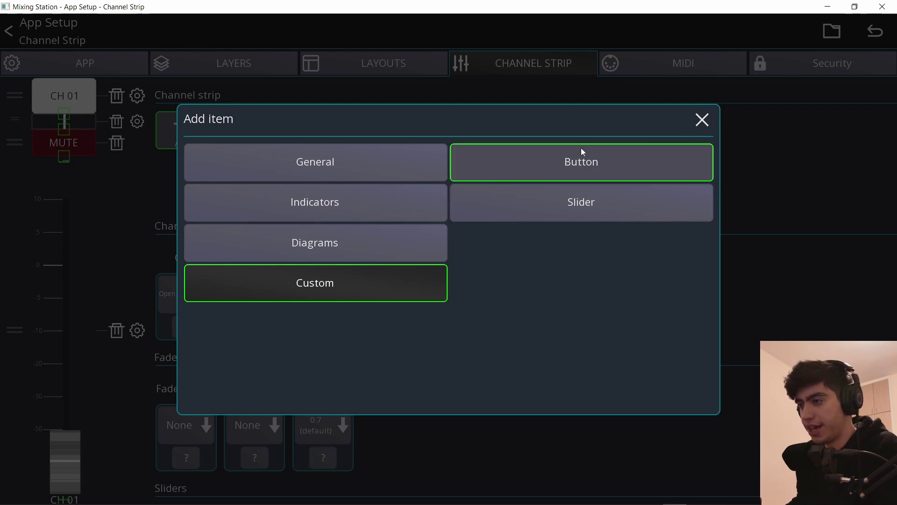
left_click(584, 162)
left_click_drag(15, 174, 16, 89)
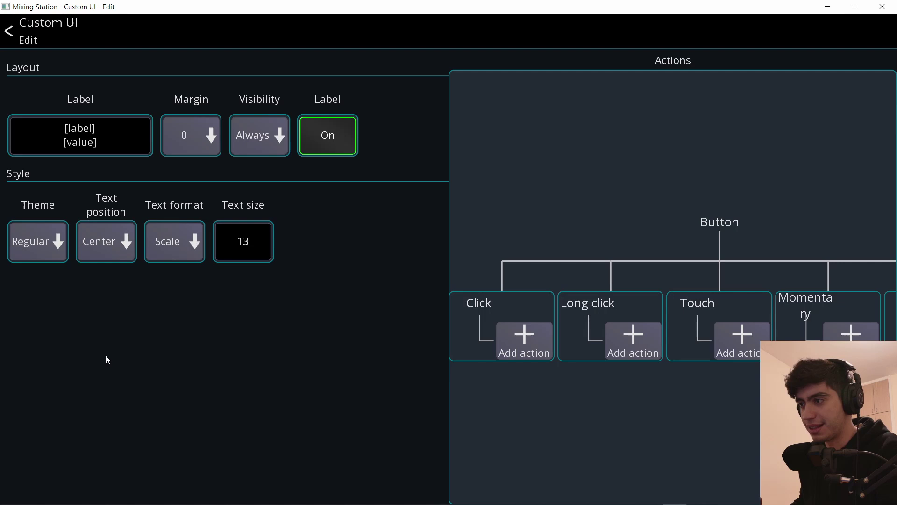
- Label the custom button +48V, give it the Red theme, and add a Headamp action
left_click(80, 135)
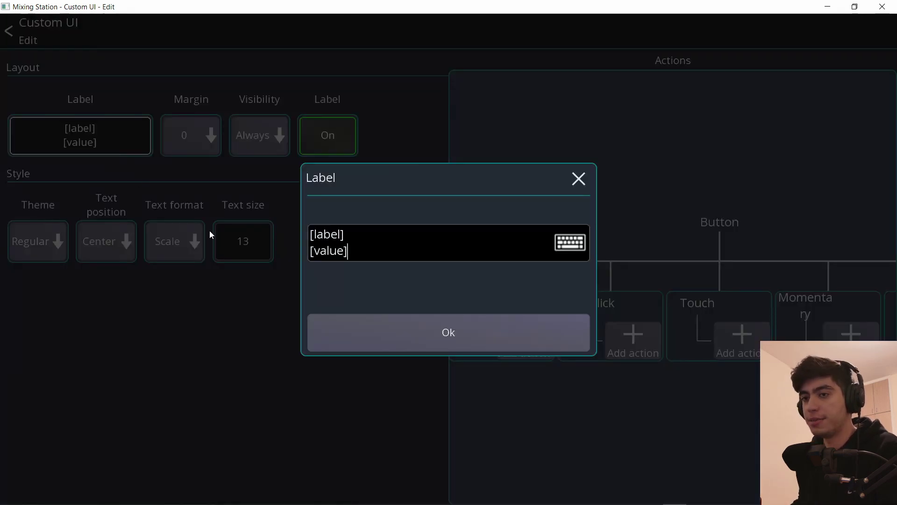
key("ctrl+a")
type("+48")
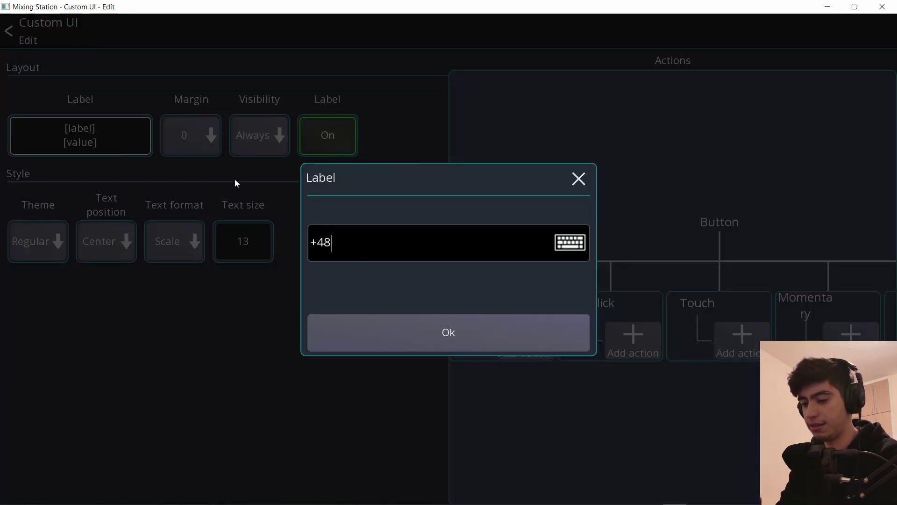
type("V")
left_click(377, 338)
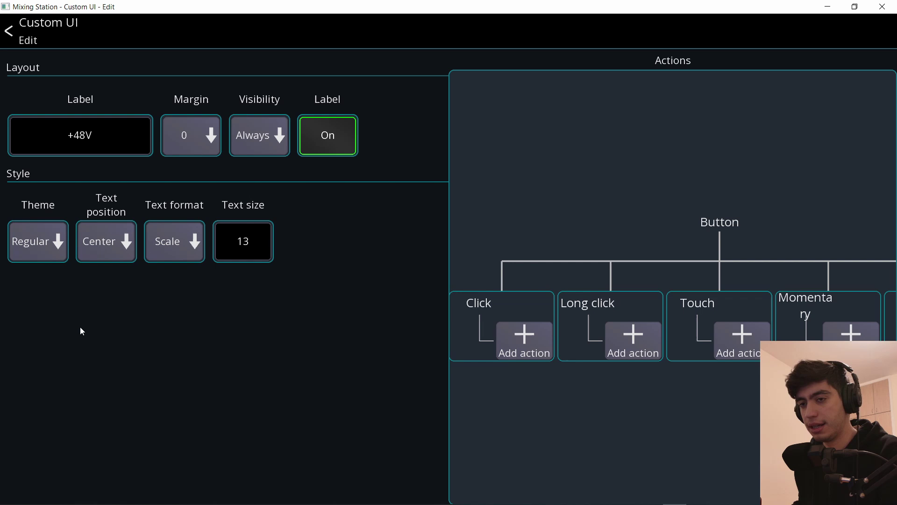
left_click(35, 243)
left_click(309, 172)
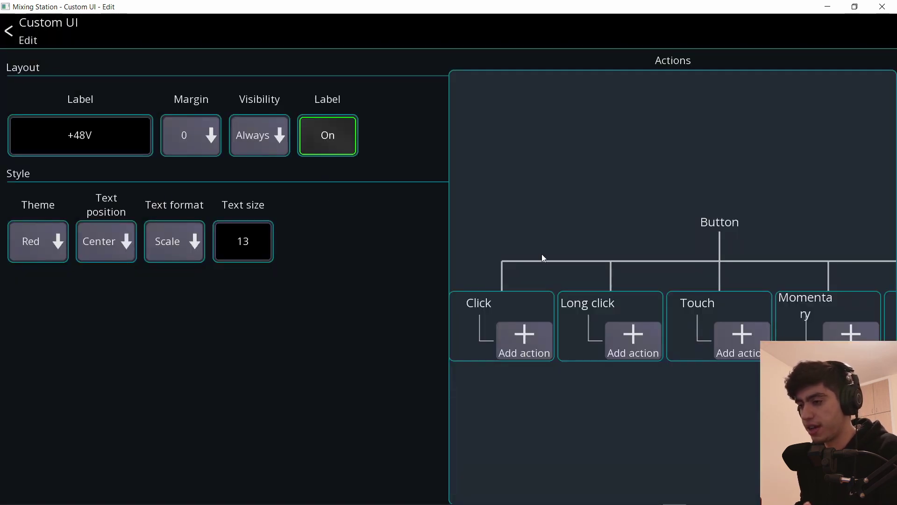
left_click(633, 338)
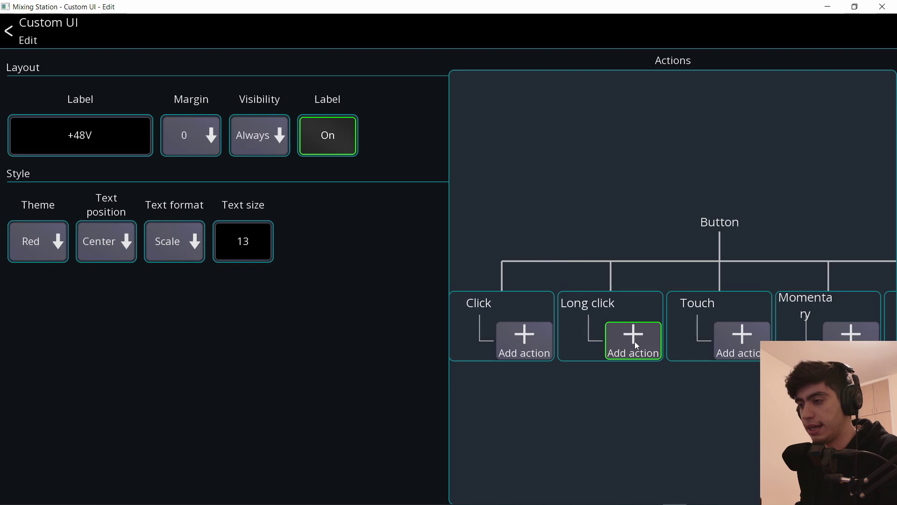
left_click(126, 478)
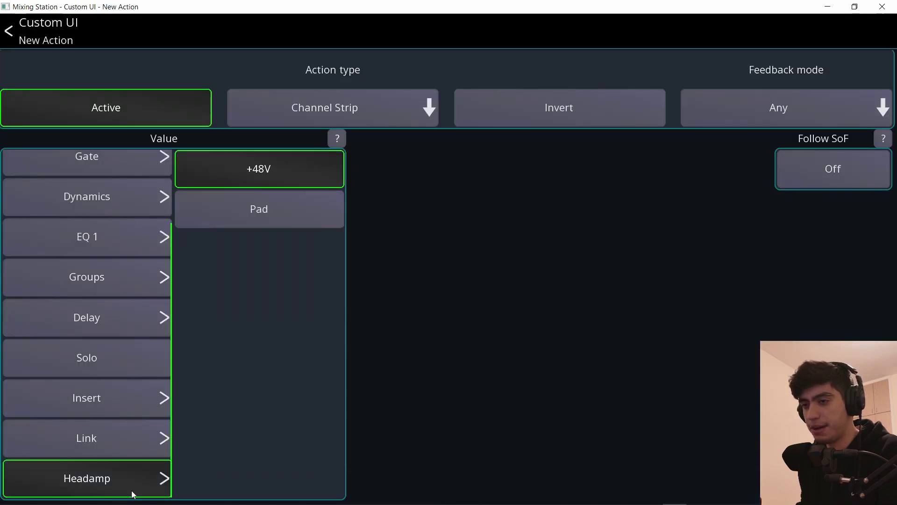
- Finish the +48V action, turn on CH 06 phantom power, and reopen the strip's Add list
left_click(274, 167)
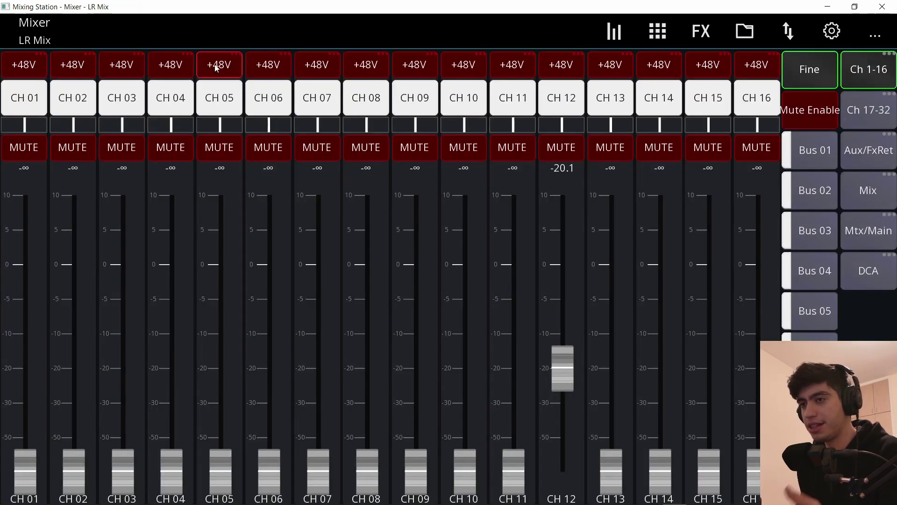
left_click(280, 71)
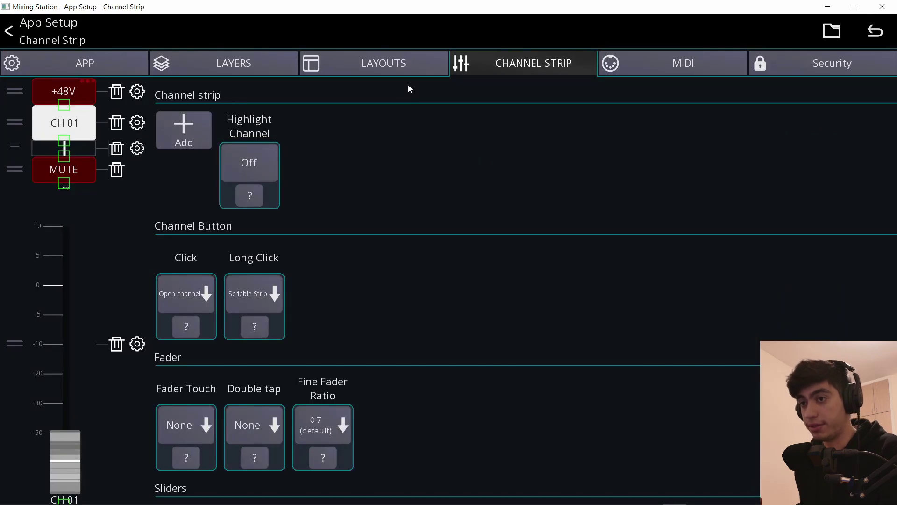
left_click(185, 131)
- Add another custom button second in the channel strip and open its settings
left_click(388, 285)
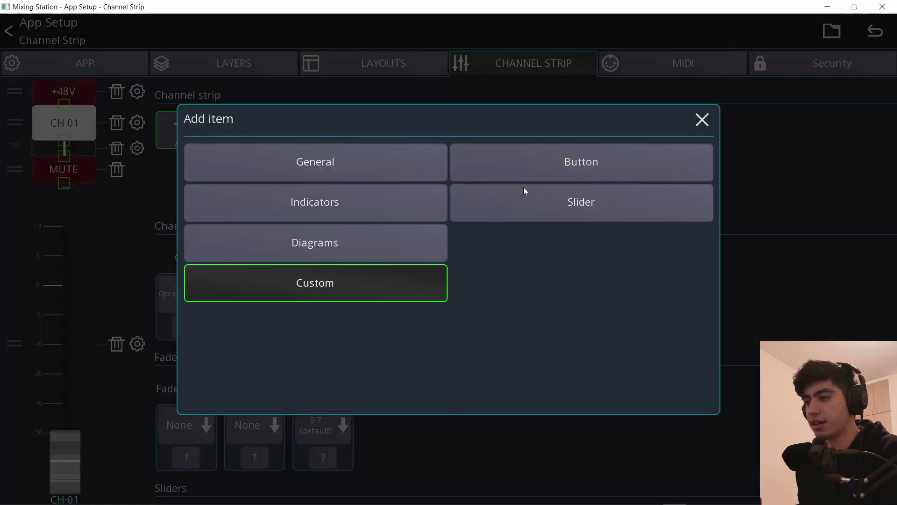
left_click(516, 173)
left_click_drag(14, 200, 26, 117)
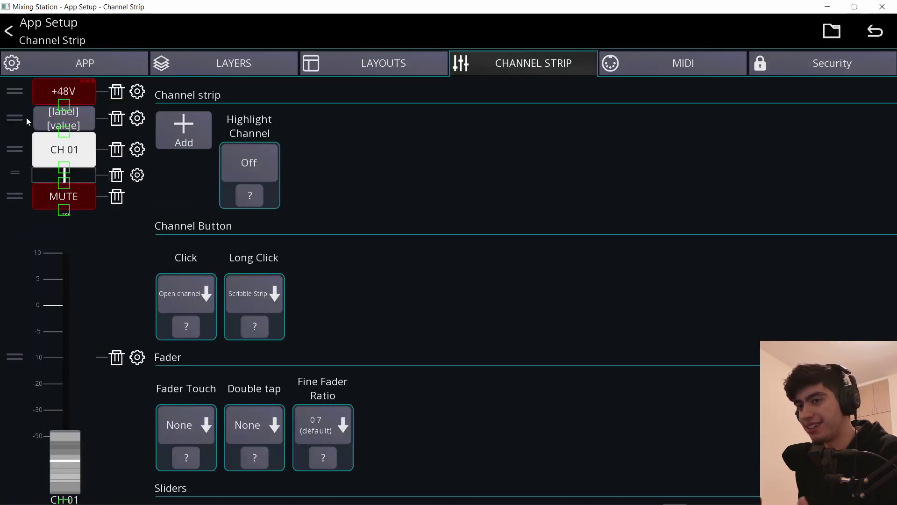
left_click(137, 118)
- Label the button Φ, make it cyan, and give it a Preamp Invert click action
left_click(110, 139)
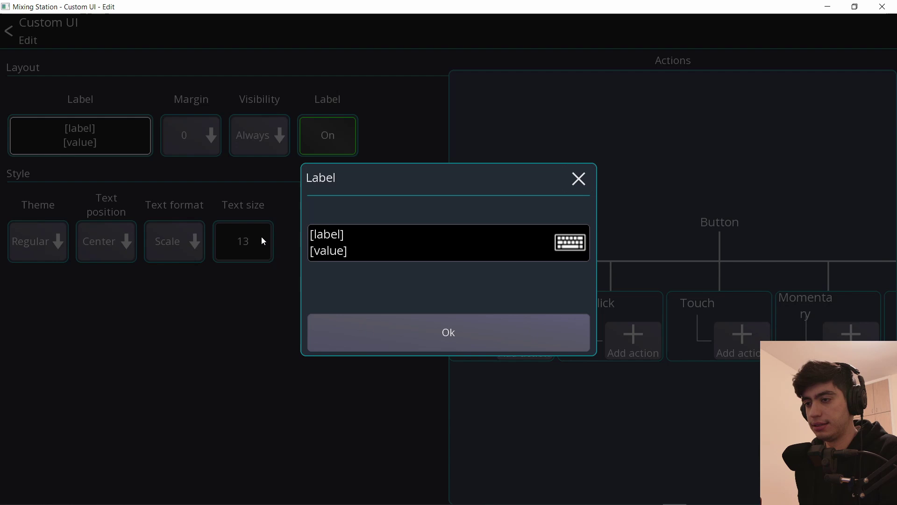
key("ctrl+a")
key("BackSpace")
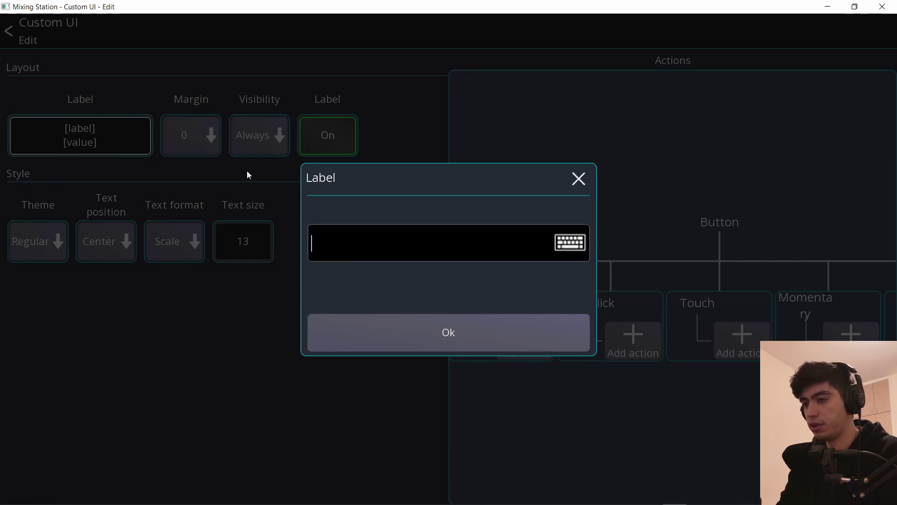
type("Φ")
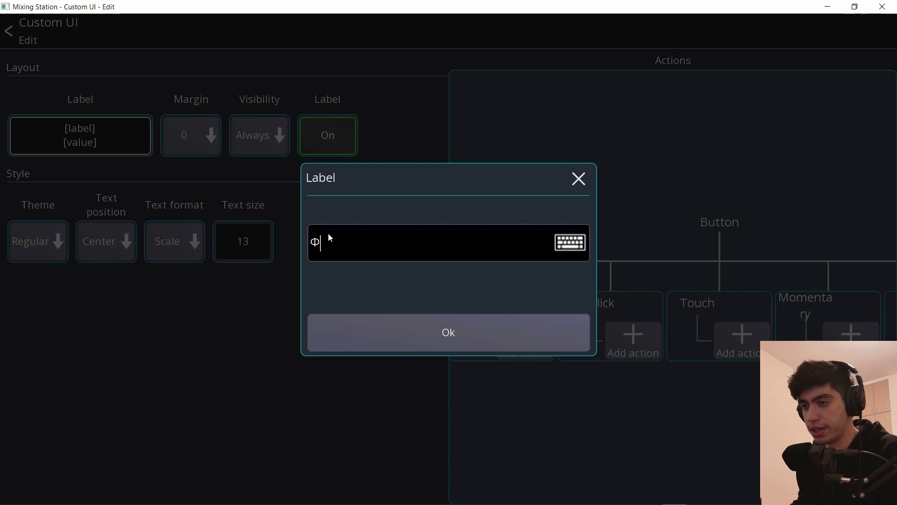
left_click(399, 348)
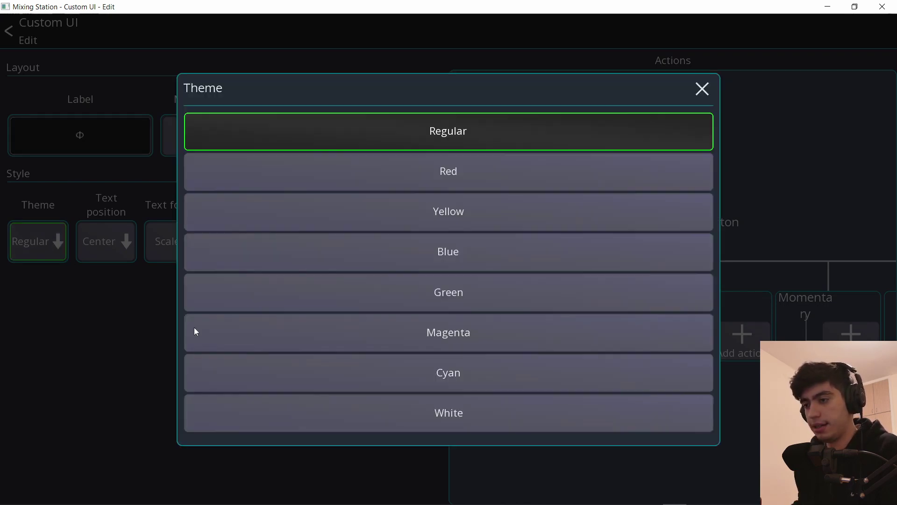
left_click(360, 369)
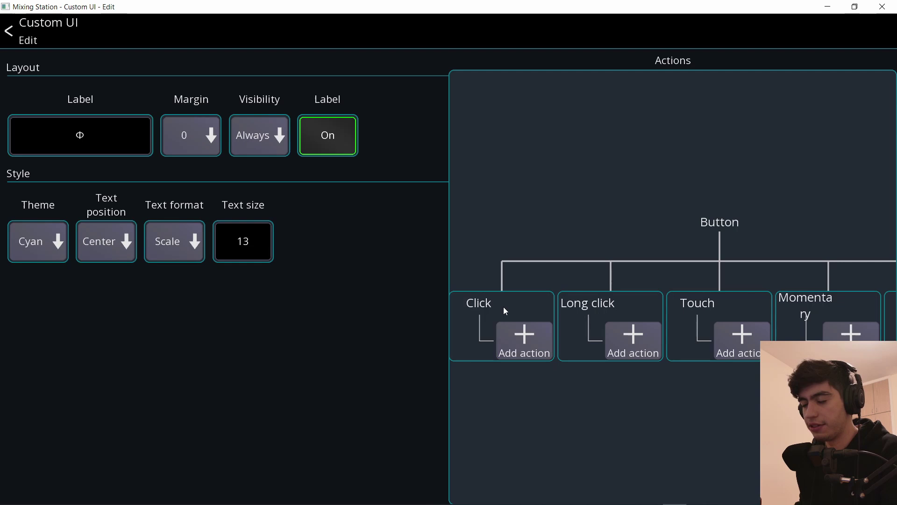
left_click_drag(503, 307, 428, 313)
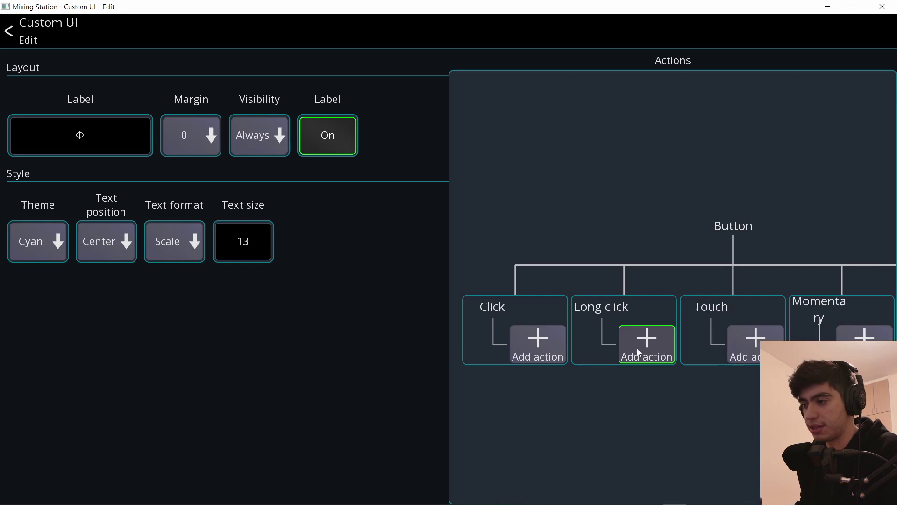
left_click(521, 349)
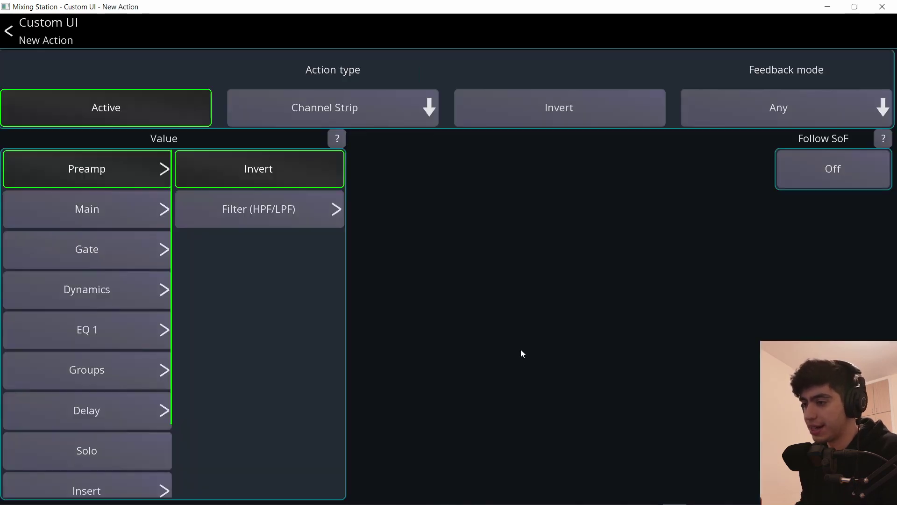
left_click(194, 160)
- Test the Φ button by flipping CH 03's polarity on and back off
left_click(117, 90)
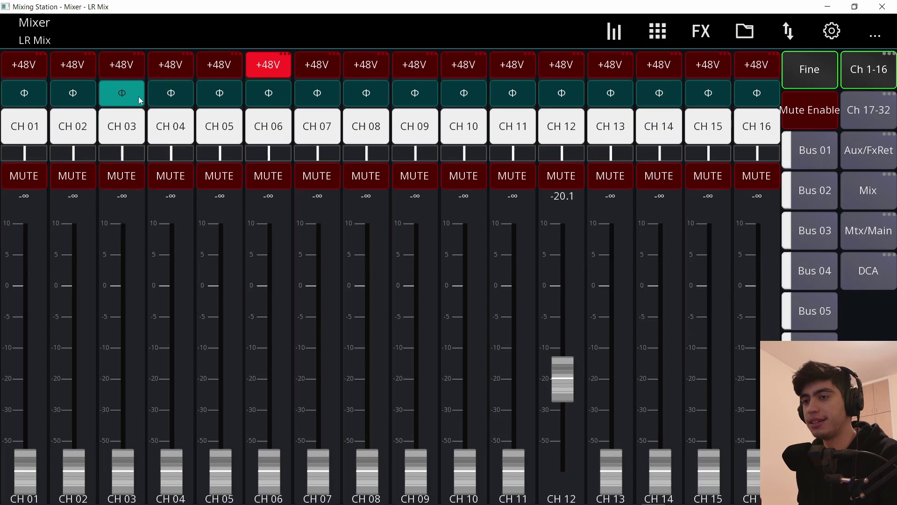
left_click(129, 136)
left_click(65, 290)
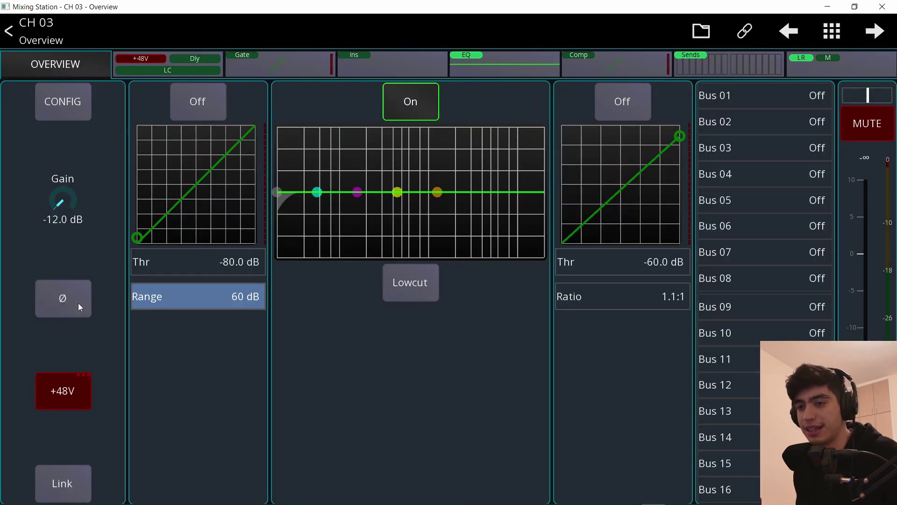
left_click(40, 61)
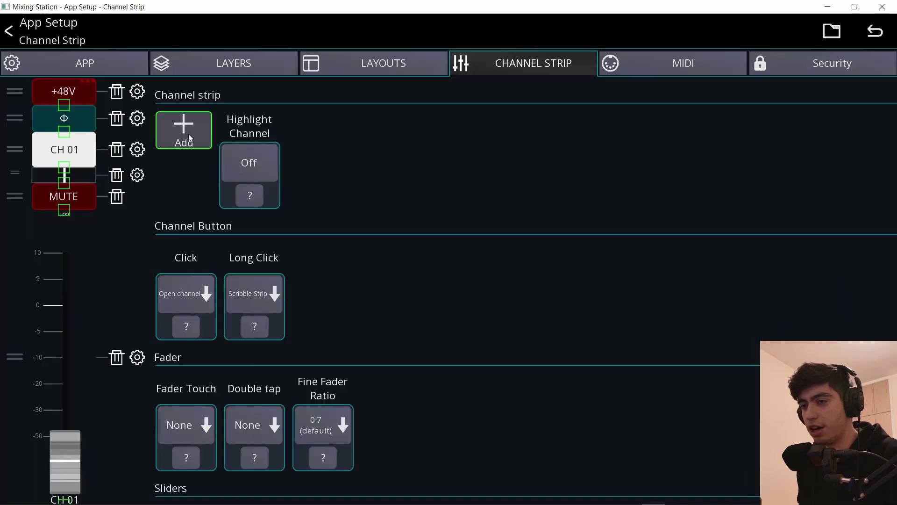
left_click(189, 134)
- Add a custom slider to the third row of the channel strip
left_click(346, 271)
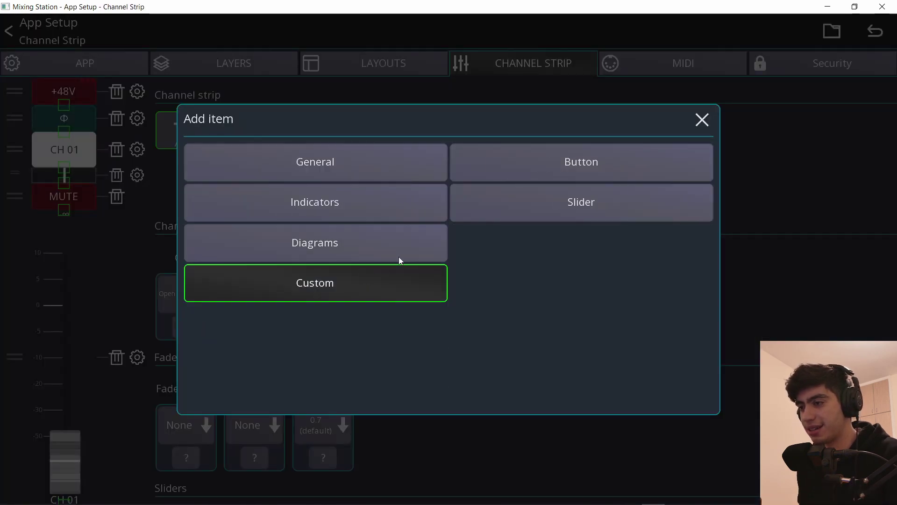
left_click(536, 207)
left_click_drag(46, 223, 35, 146)
left_click(137, 145)
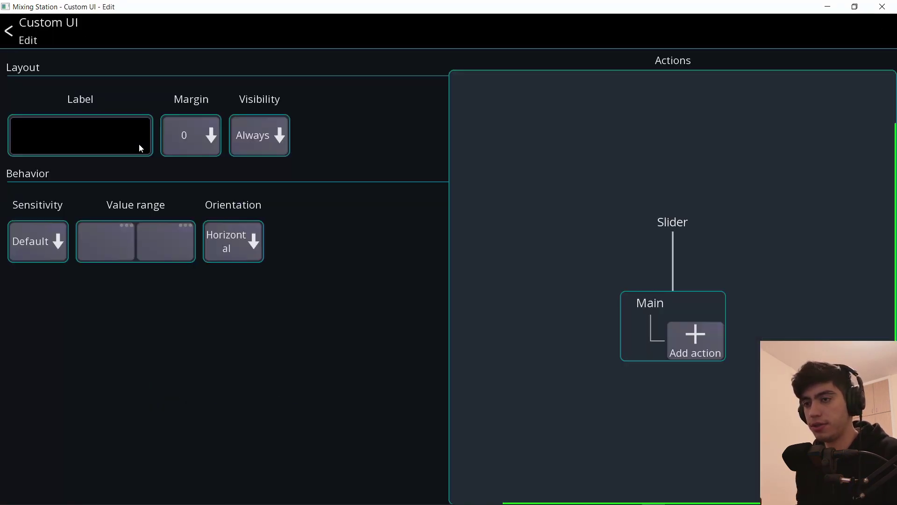
- Label the slider LC, assign it a low-cut filter action, and test it on CH 03
left_click(104, 133)
type("LC")
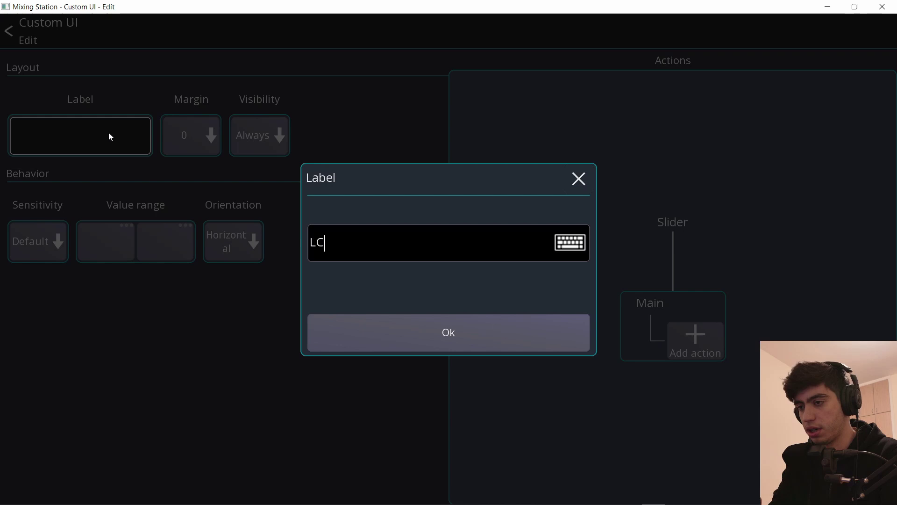
key("Return")
left_click(695, 345)
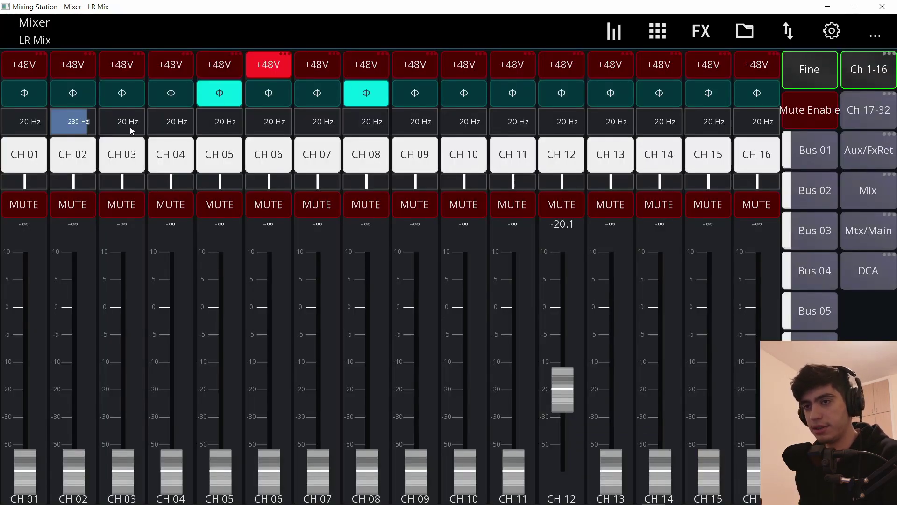
left_click_drag(127, 129, 147, 128)
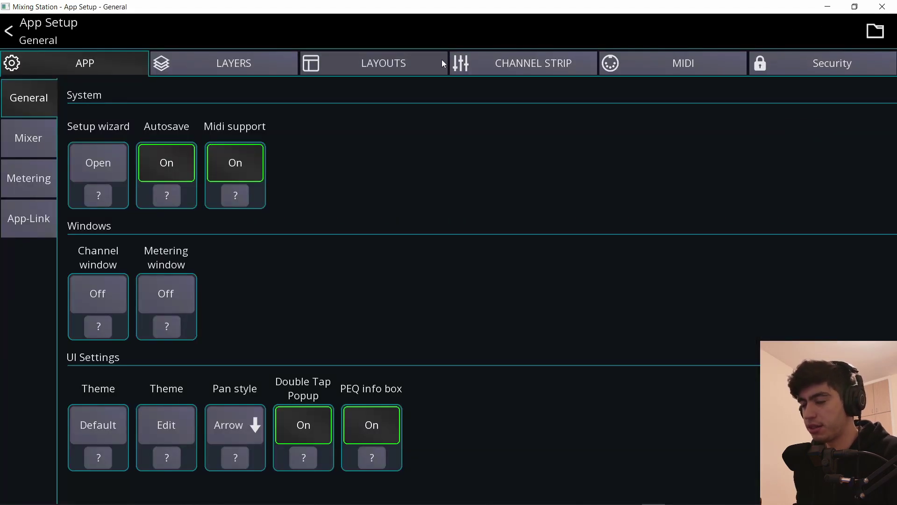
- Add another custom button labelled LC with the Green theme
left_click(486, 62)
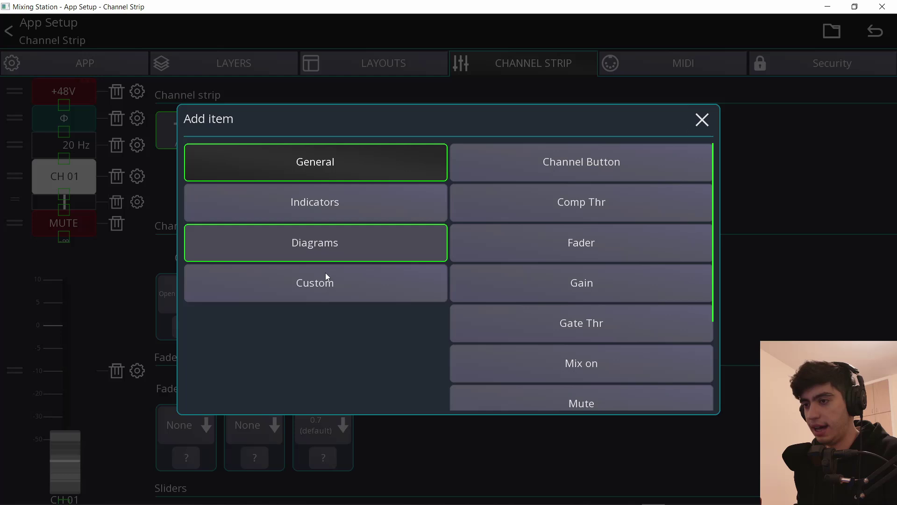
left_click(325, 278)
left_click(541, 176)
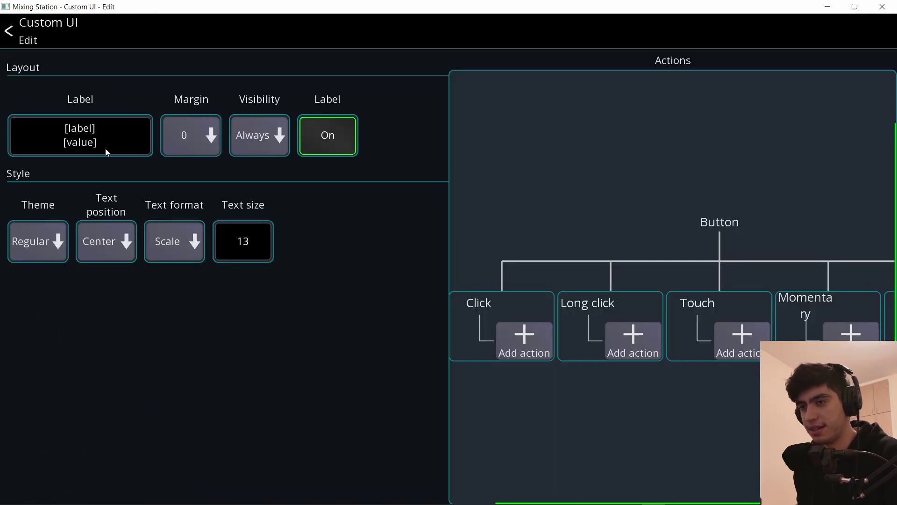
left_click(96, 133)
type("LC")
key("Return")
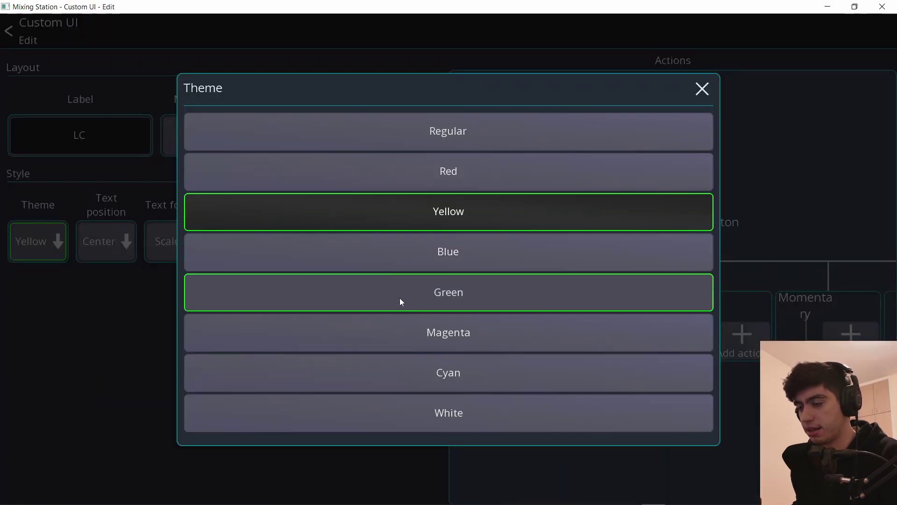
left_click(399, 298)
- Make the LC button switch the low-cut filter on and place it above the frequency slider
left_click(509, 344)
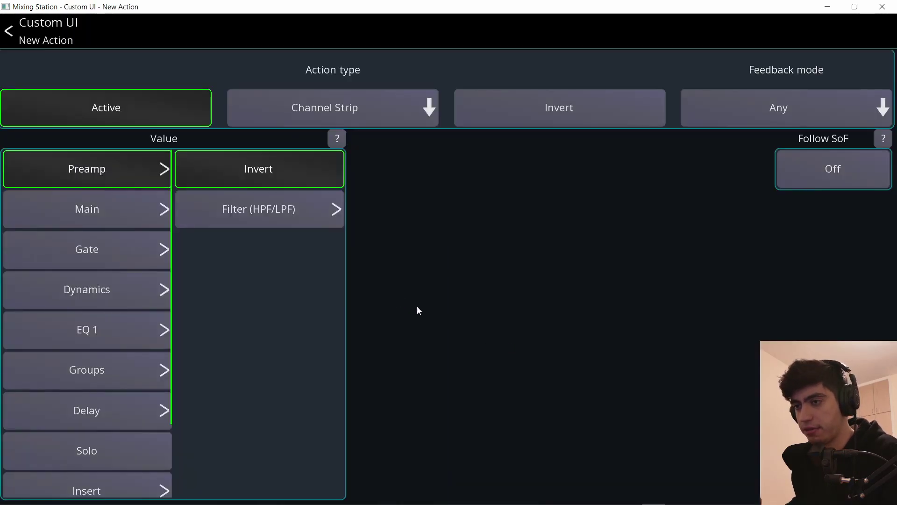
left_click(259, 217)
left_click(555, 166)
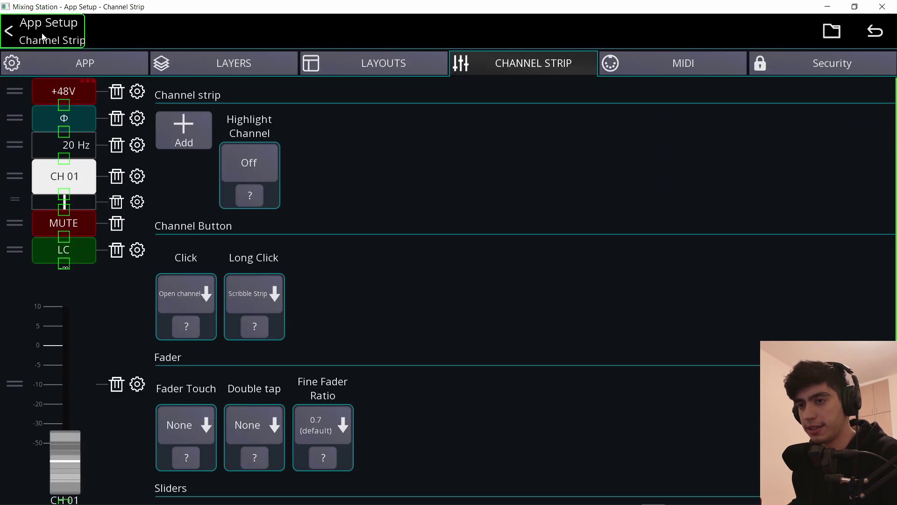
left_click_drag(16, 239, 24, 138)
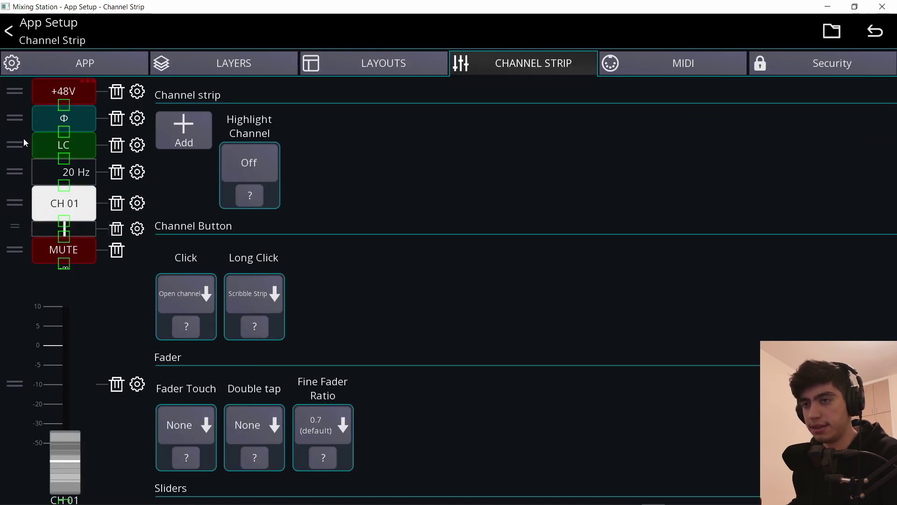
key("Escape")
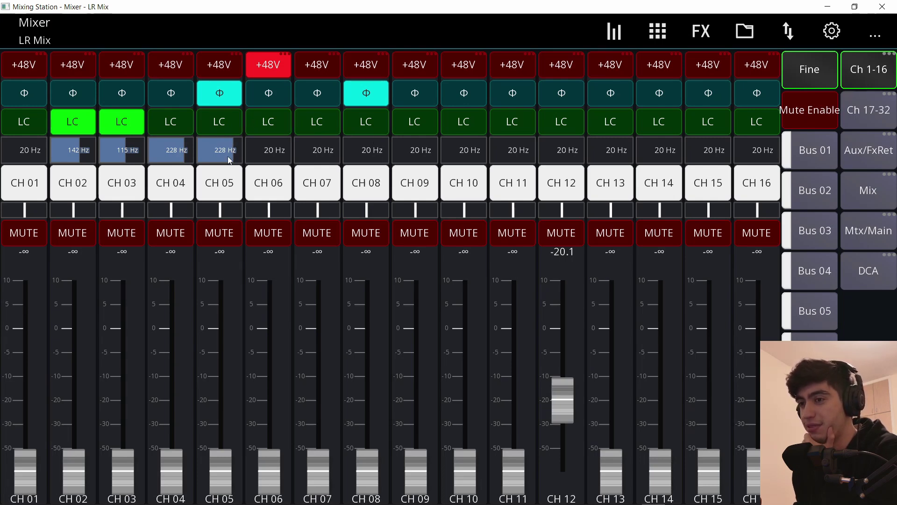
- Raise CH 05's low cut to 130 Hz and switch off CH 03's low-cut filter
left_click_drag(228, 148, 225, 130)
left_click(112, 124)
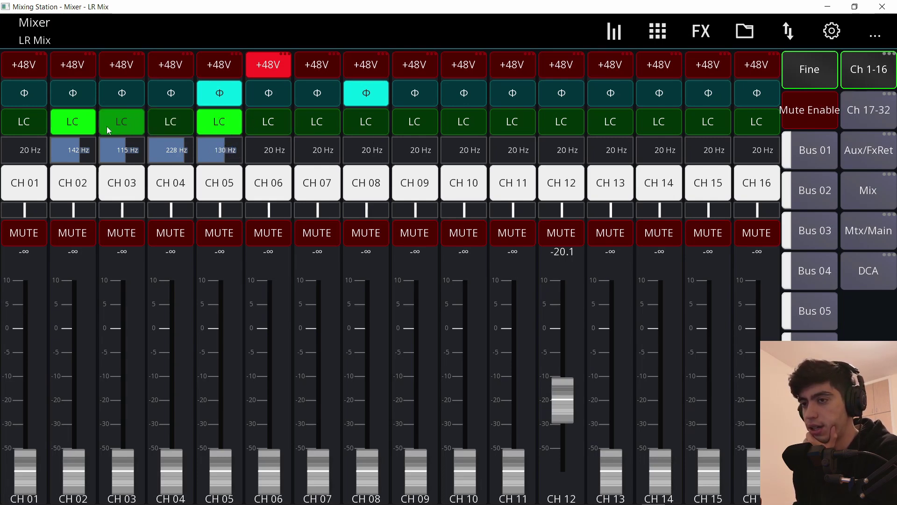
left_click(171, 190)
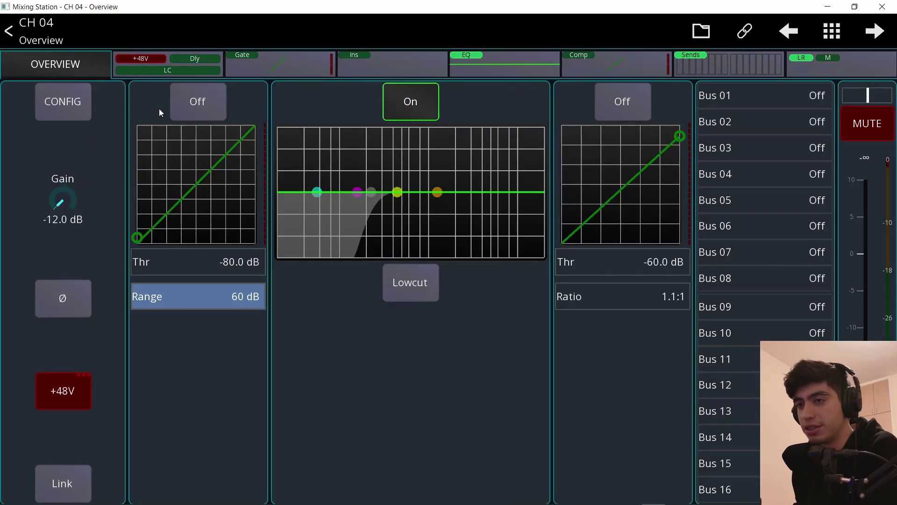
- Switch on channel 4's low-cut filter in its input configuration
left_click(178, 68)
left_click(435, 121)
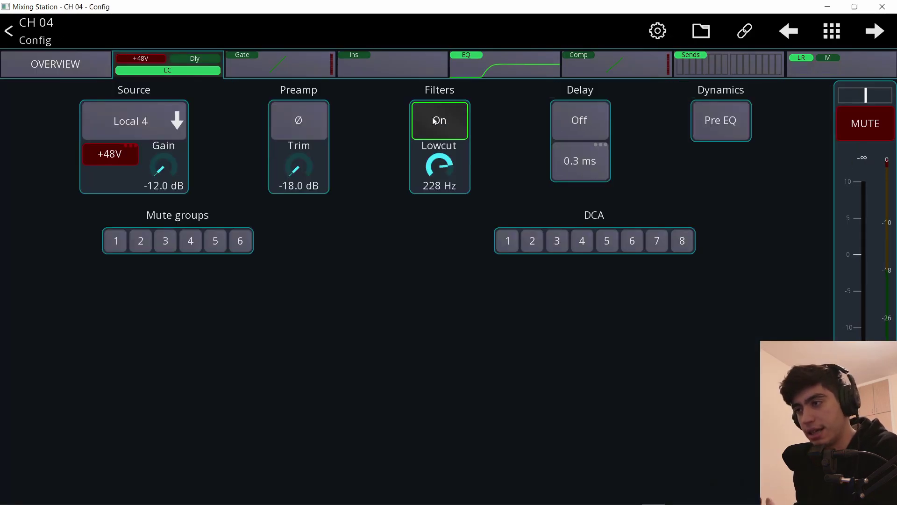
left_click(658, 31)
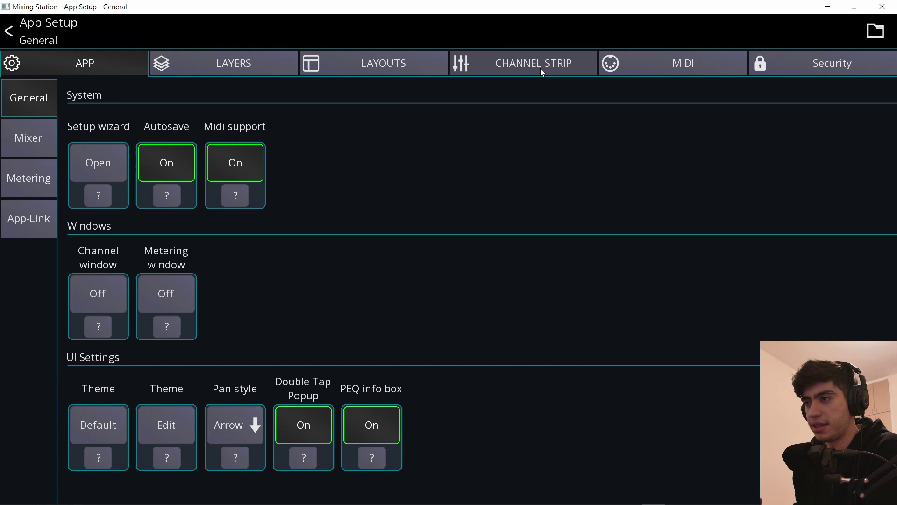
left_click(540, 69)
- Add gate, compressor and EQ diagrams to the strip, placing the EQ between the other two
left_click(184, 130)
left_click(390, 237)
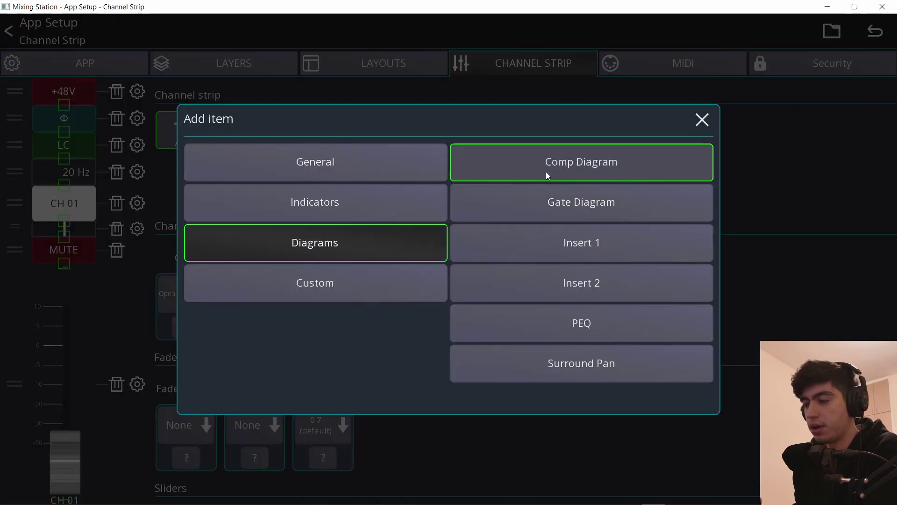
left_click(557, 196)
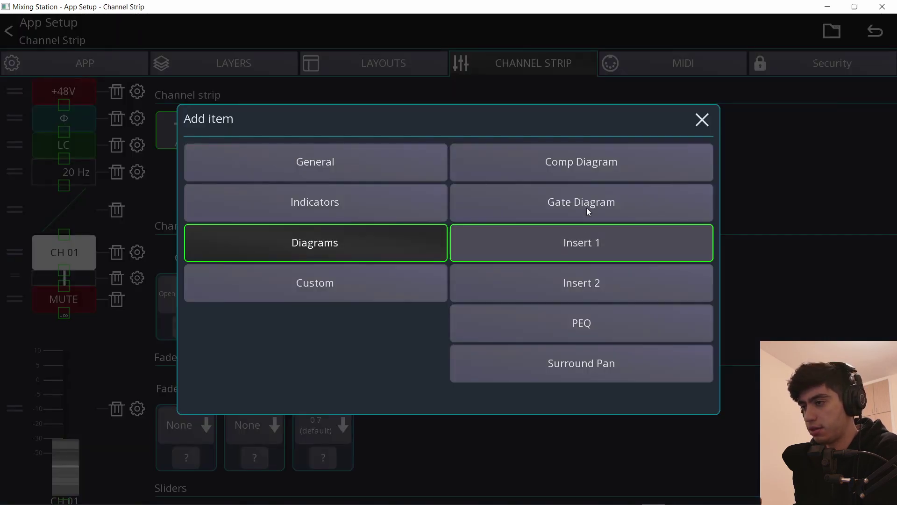
left_click(587, 172)
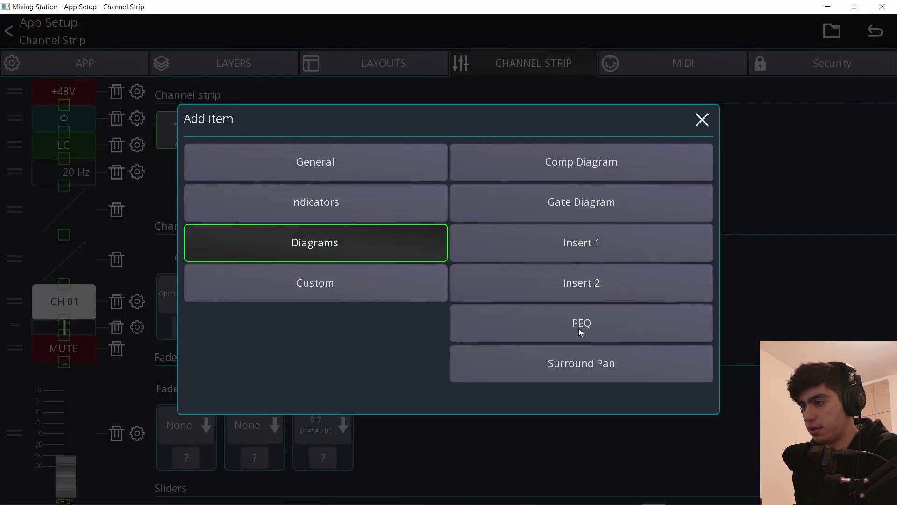
left_click(579, 328)
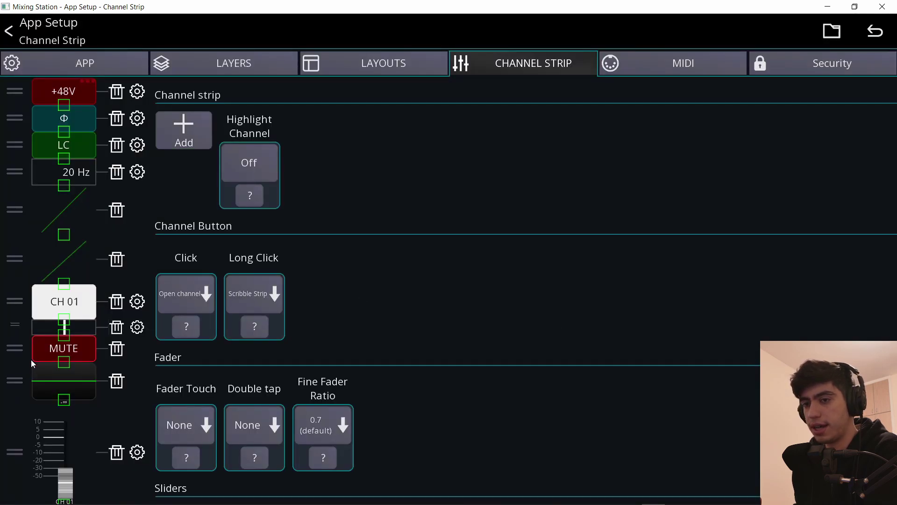
left_click_drag(31, 360, 75, 199)
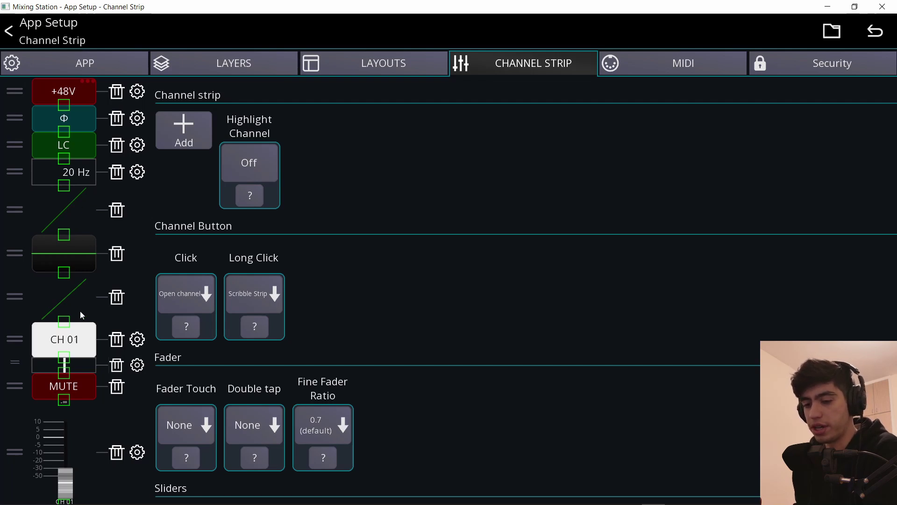
- Adjust CH 05's low-cut frequency in the mixer view
key("alt+Tab")
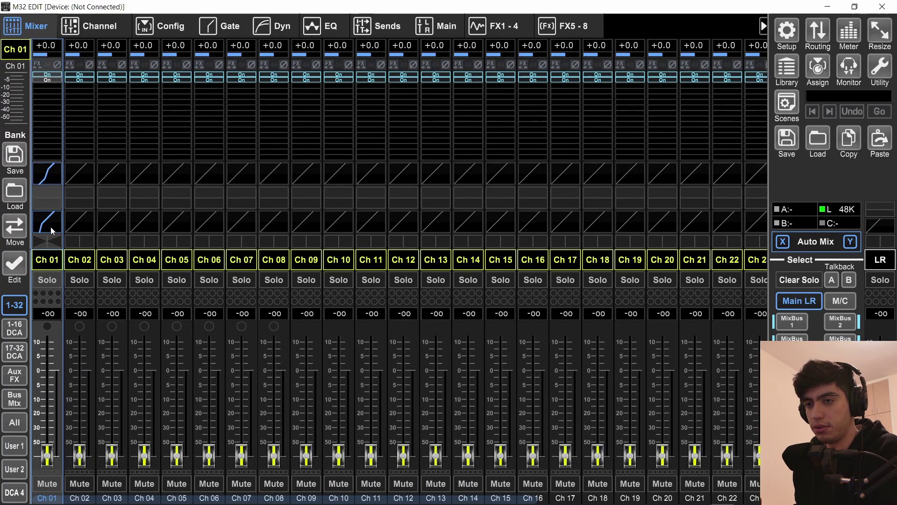
key("alt+Tab")
mouse_move(222, 156)
left_mouse_down()
mouse_move(240, 150)
mouse_move(210, 155)
mouse_move(234, 168)
left_mouse_up()
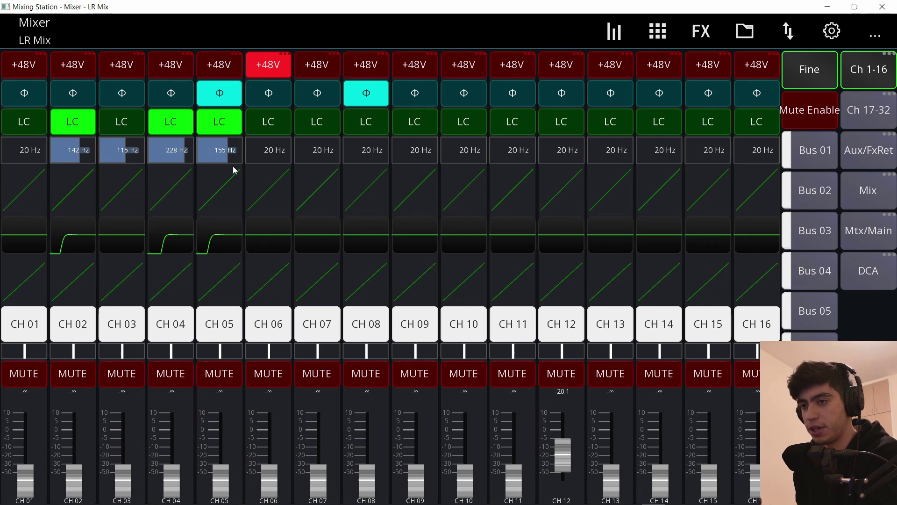
- Toggle CH 05's low cut off and back on
left_click(223, 129)
left_click(223, 129)
left_click(832, 31)
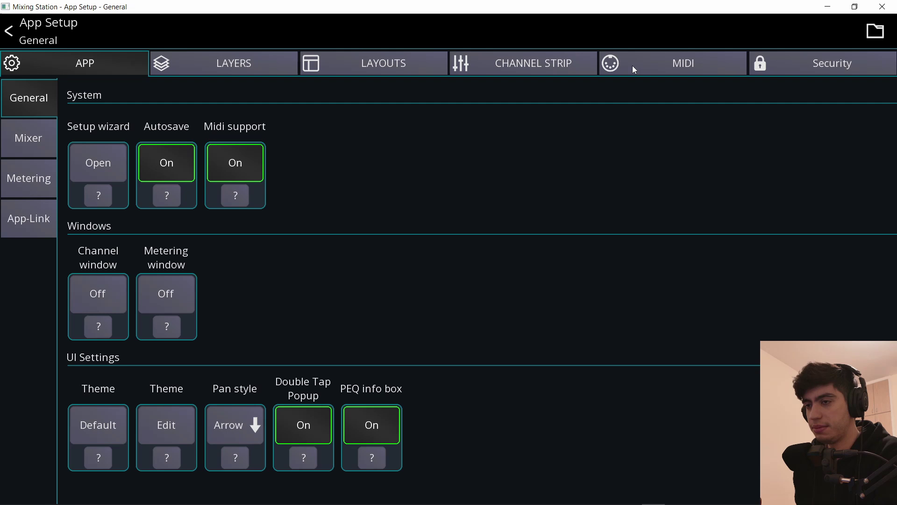
left_click(513, 68)
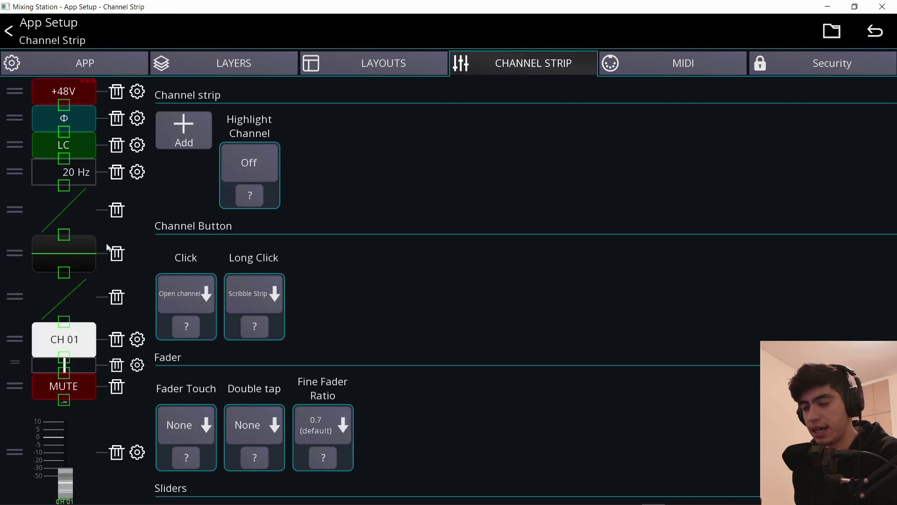
- Add compressor and gate threshold items, placing the gate threshold just above the EQ curve
left_click(185, 123)
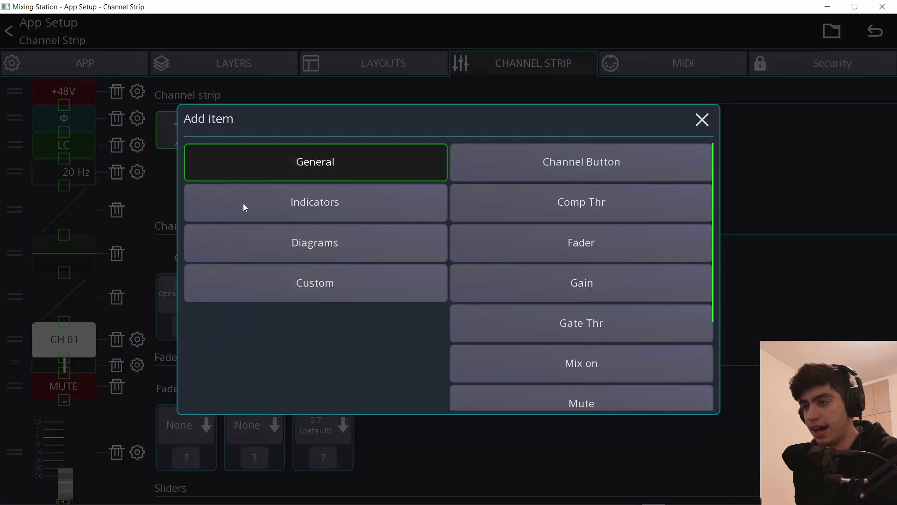
left_click(537, 187)
left_click_drag(14, 419, 20, 322)
left_click(184, 130)
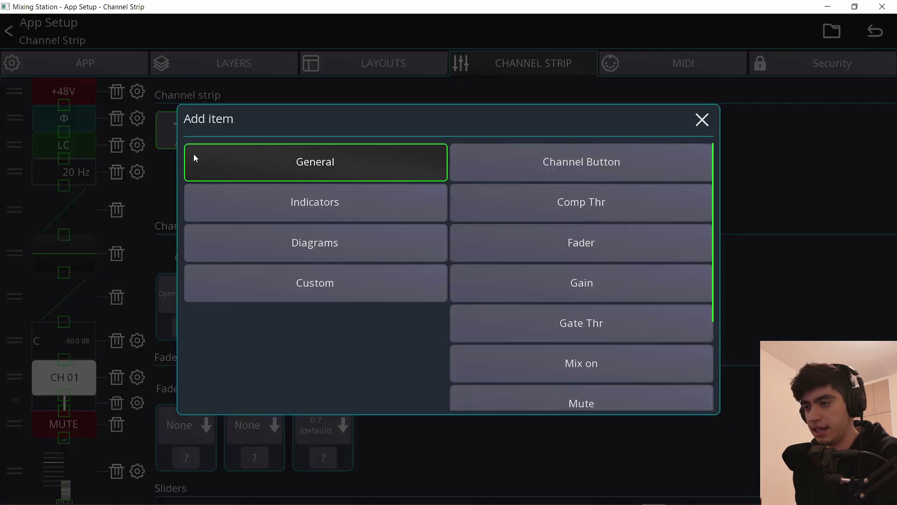
left_click(570, 331)
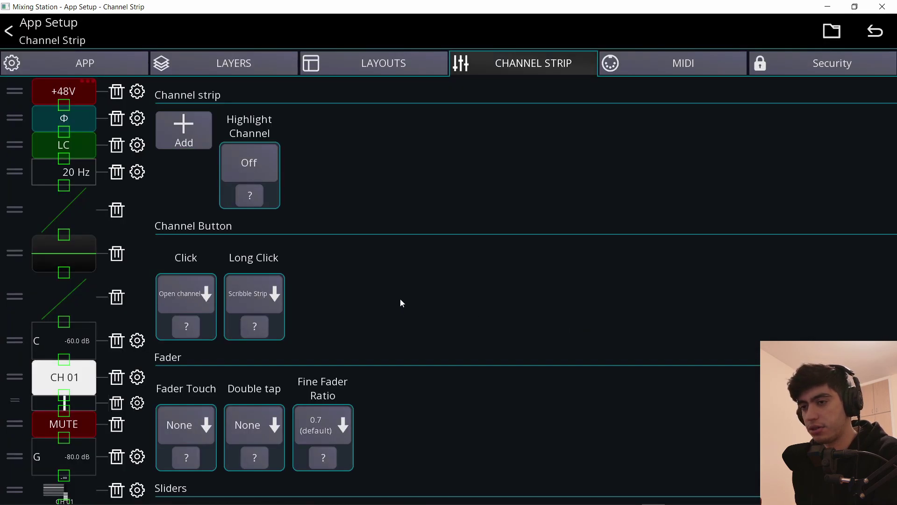
left_click_drag(22, 458, 16, 253)
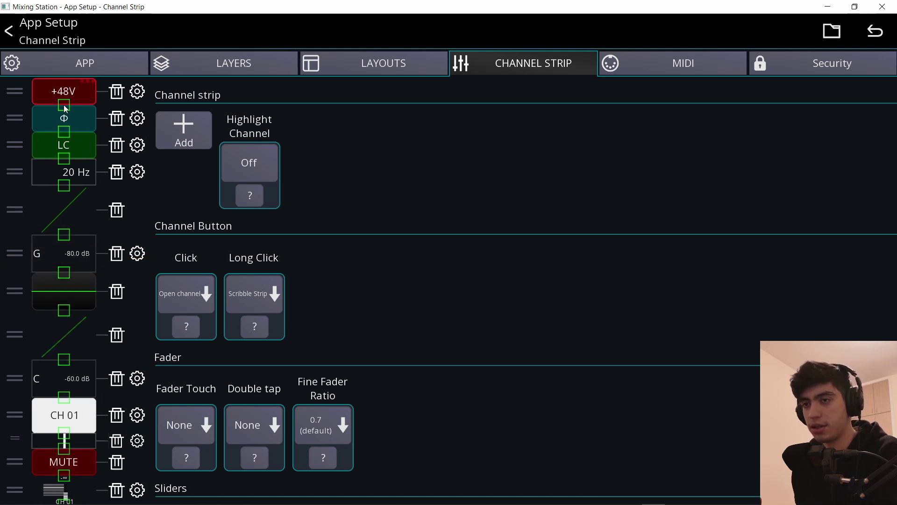
- On CH 07, enable gate/compressor, +48V phantom power and the low cut at 72 Hz
key("Escape")
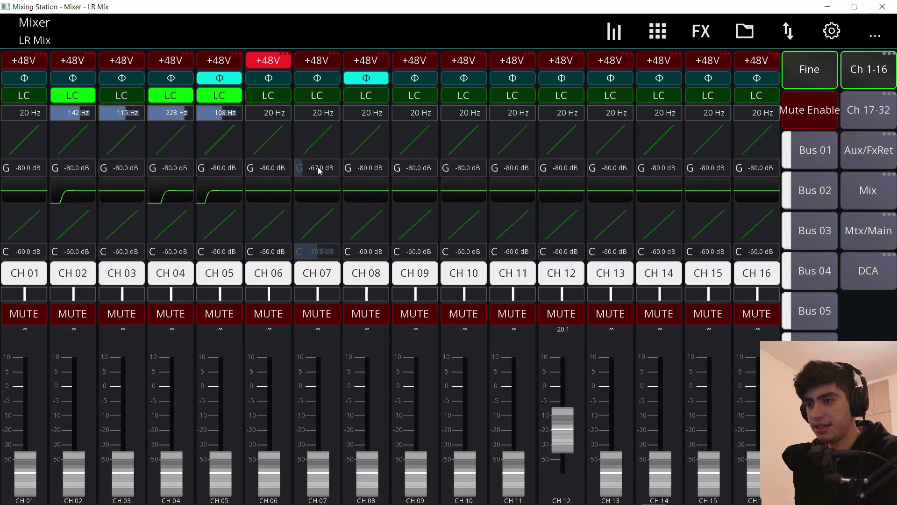
left_click(321, 146)
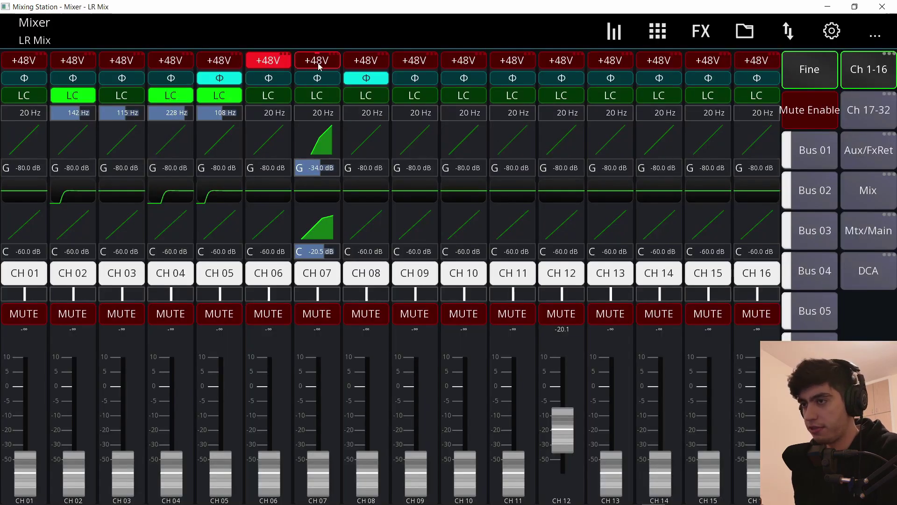
left_click(317, 62)
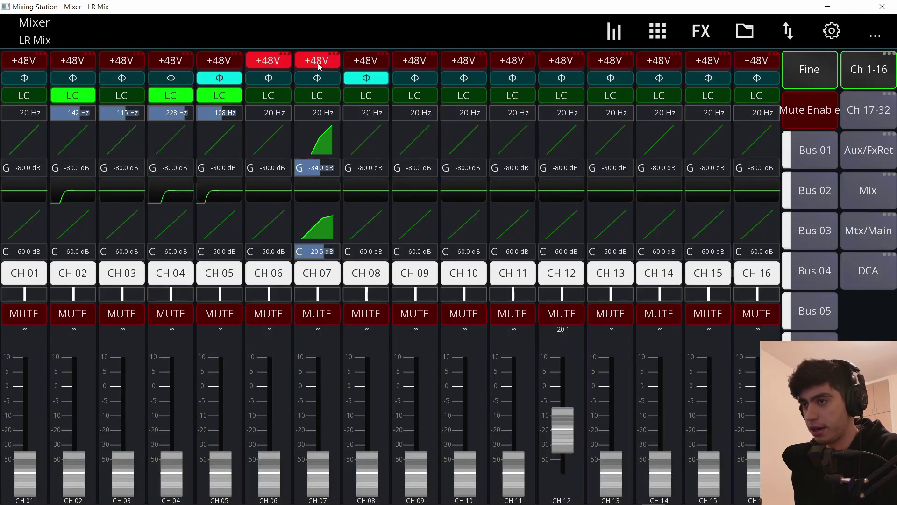
left_click(324, 93)
left_click_drag(320, 115, 347, 118)
- Set CH 07's gate to -28 dB, compressor to -12.5 dB, and fader to -6.6
scroll(317, 167, "down", 2)
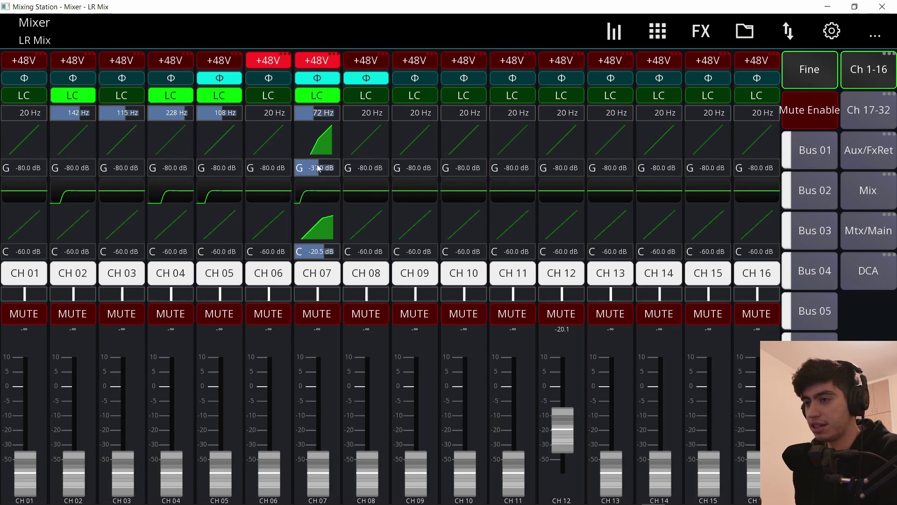
scroll(318, 168, "up", 9)
scroll(323, 252, "up", 8)
left_click_drag(317, 473, 317, 405)
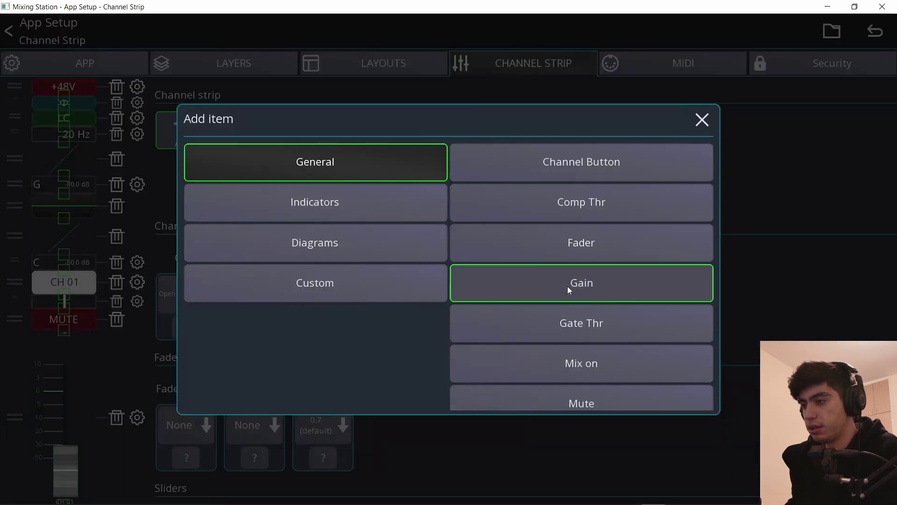
- Add a Gain row at the top of the channel strip, then raise CH 07's gain to +11.0 dB
left_click(568, 286)
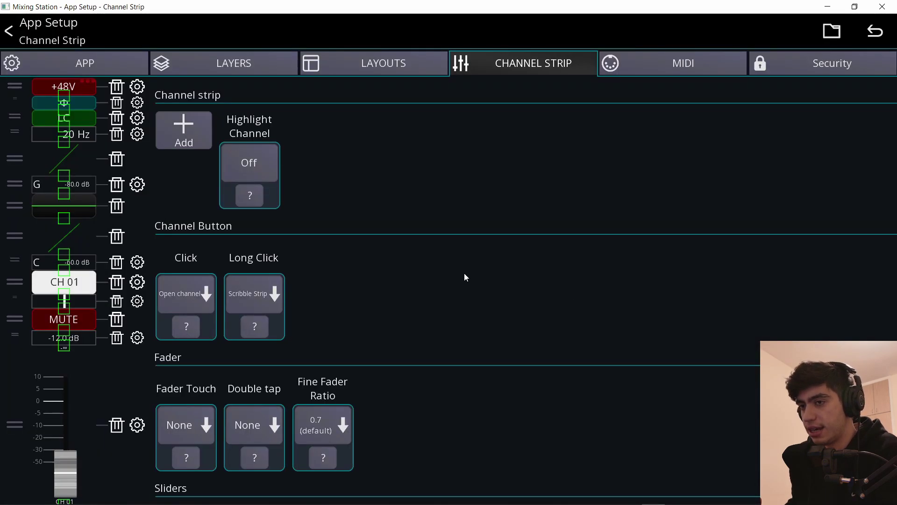
left_click_drag(15, 338, 10, 83)
left_click(9, 31)
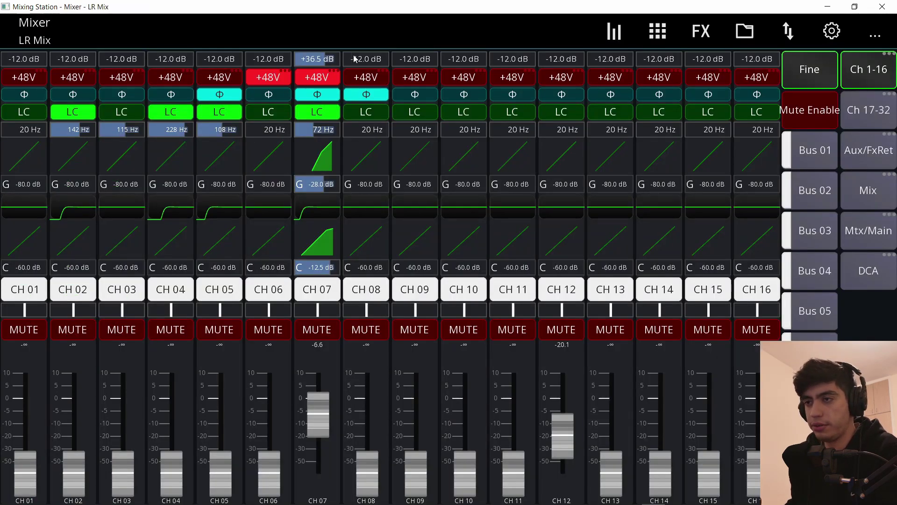
scroll(336, 59, "down", 6)
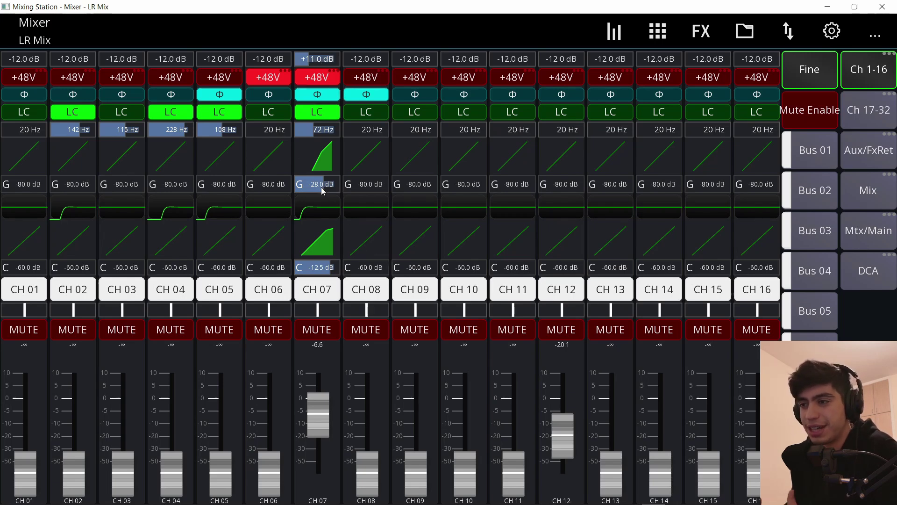
- Delete the gate diagram and Gate Thr rows from the channel strip layout, confirming each removal
right_click(370, 212)
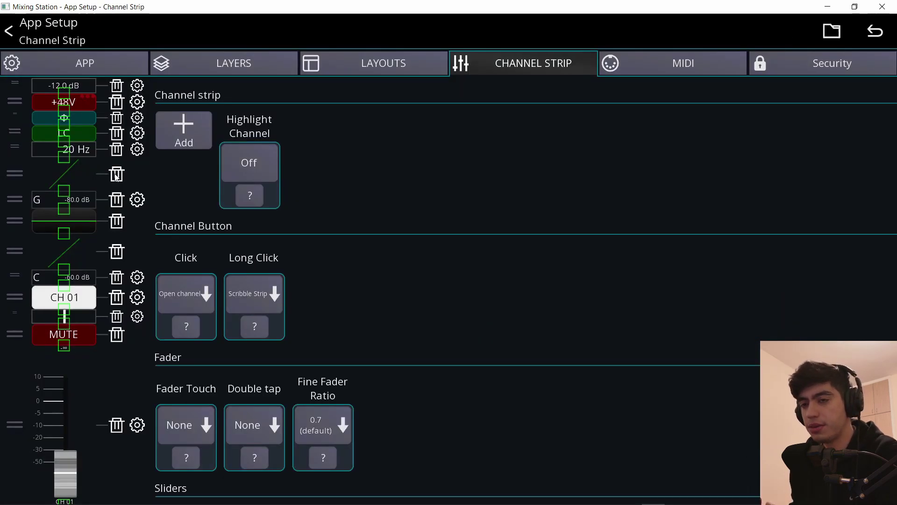
left_click(117, 176)
left_click(466, 333)
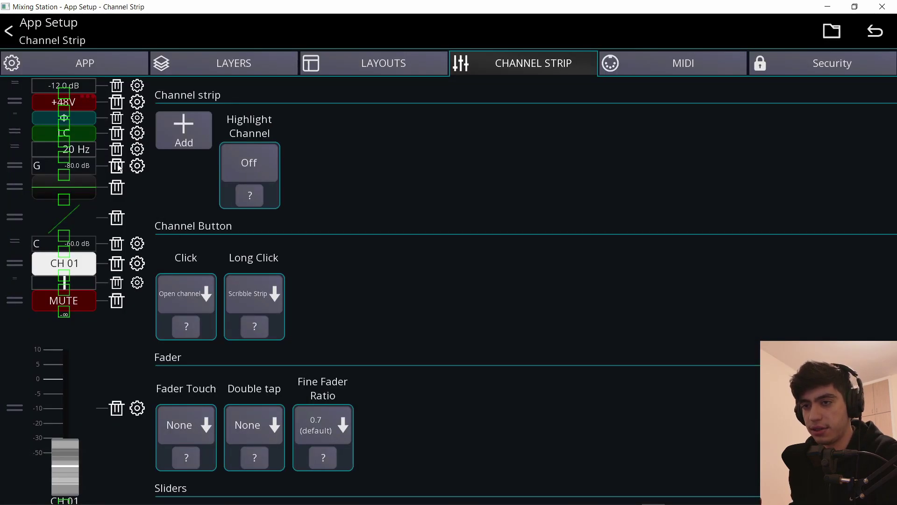
left_click(116, 166)
left_click(460, 327)
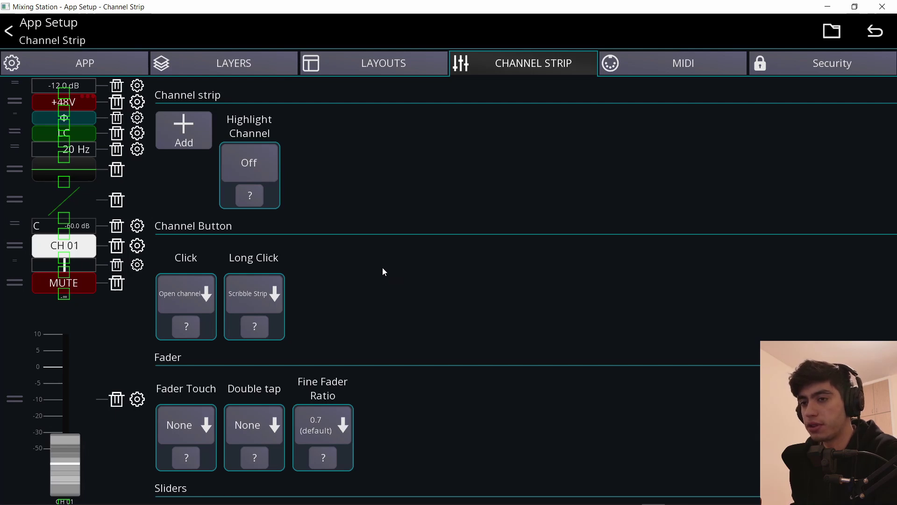
- Add a custom slider to the strip and place it just below the EQ curve
left_click(173, 133)
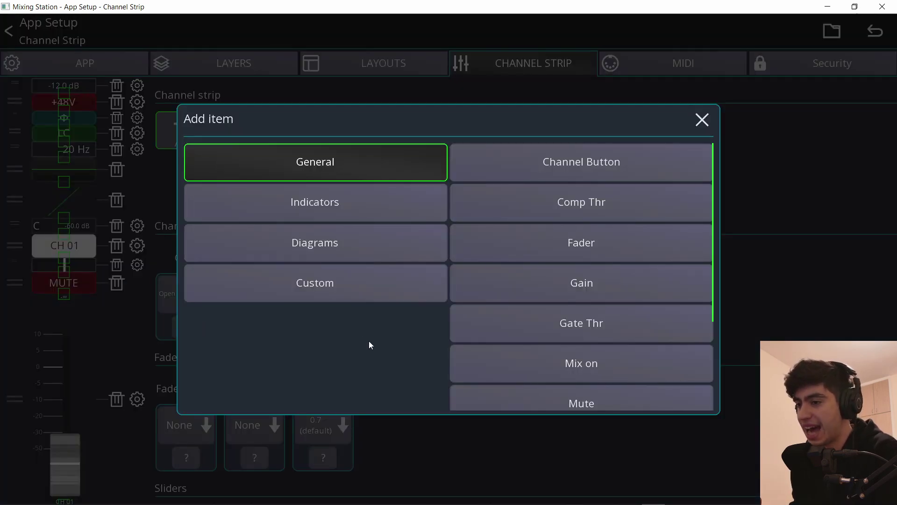
left_click(374, 291)
left_click(519, 220)
left_click_drag(14, 304, 27, 184)
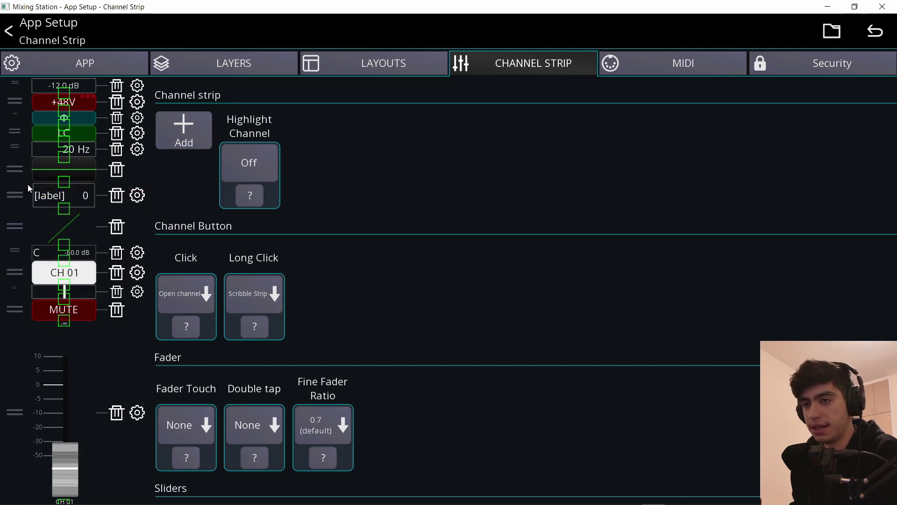
- Label the new custom slider 'high shel'
left_click(137, 199)
left_click(120, 136)
type("high ")
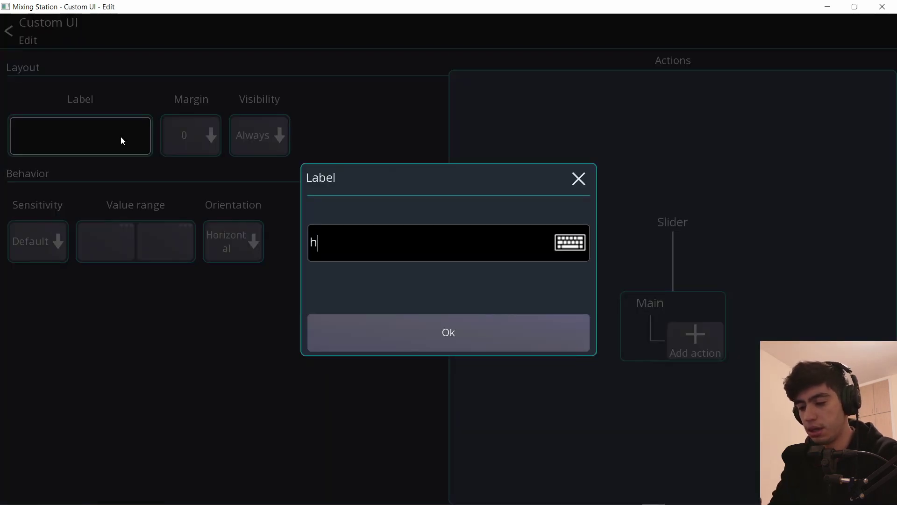
type("shel")
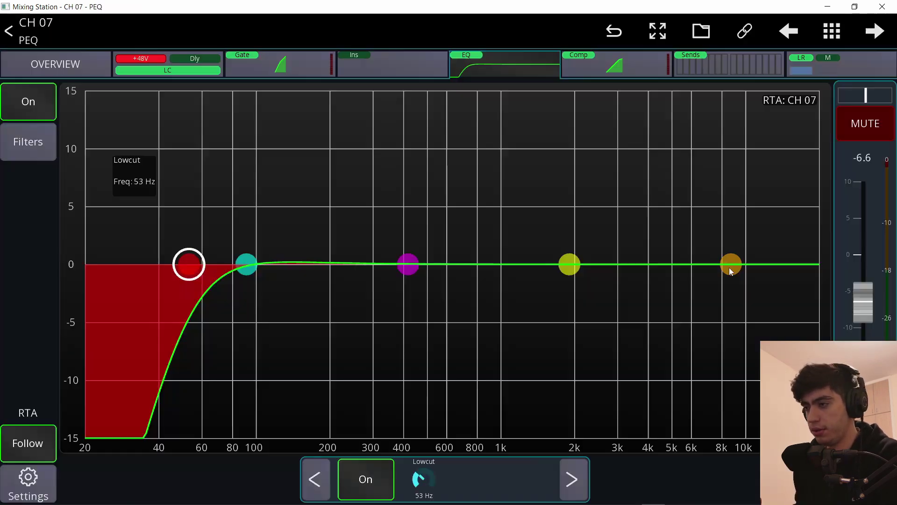
- Move CH 07's EQ band 4 to 7.60 kHz, +1.5 dB, and point the slider at EQ band 4 gain
left_click(731, 265)
left_click_drag(729, 275, 717, 252)
left_click(359, 479)
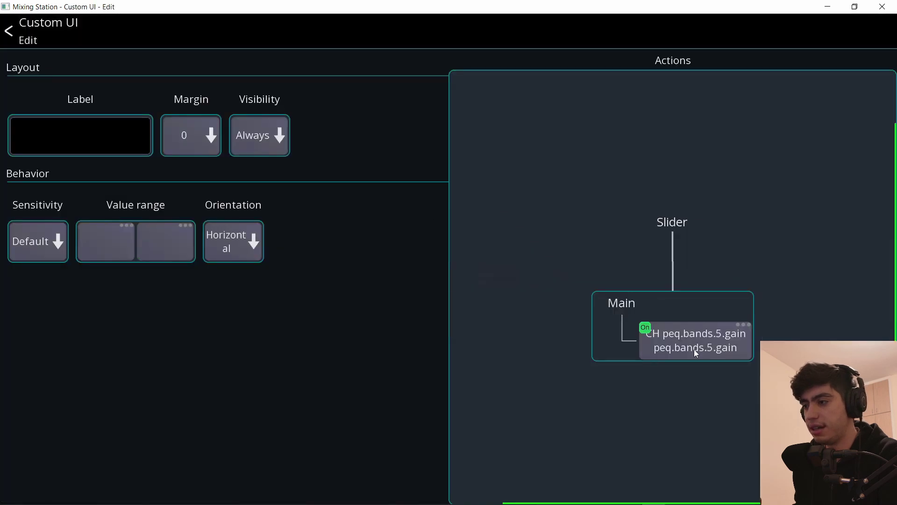
left_click(695, 354)
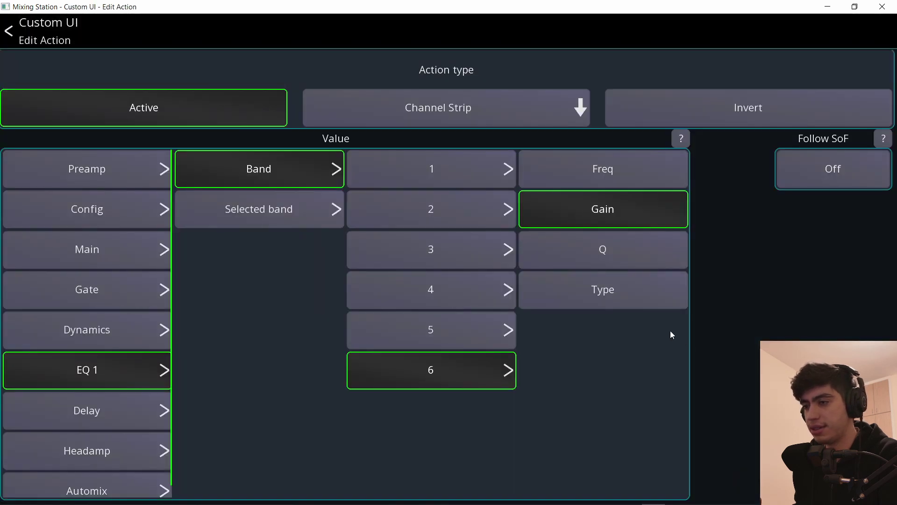
left_click(451, 292)
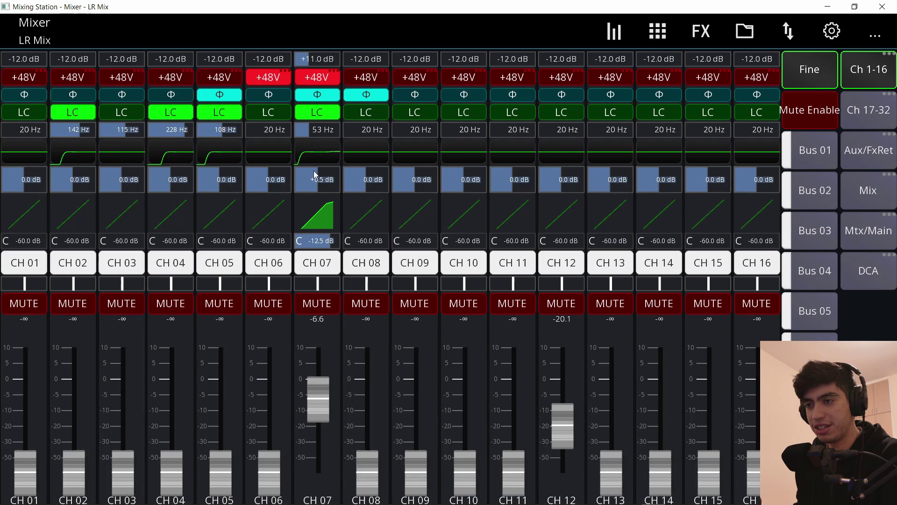
- Boost CH 07's band 4 gain slider to +8.5 dB and open its PEQ page
left_click_drag(315, 174, 331, 176)
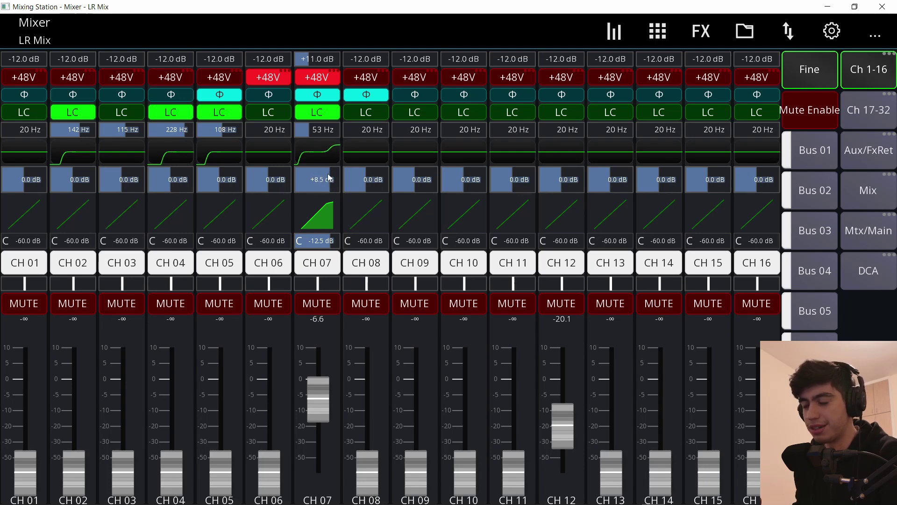
left_click(314, 153)
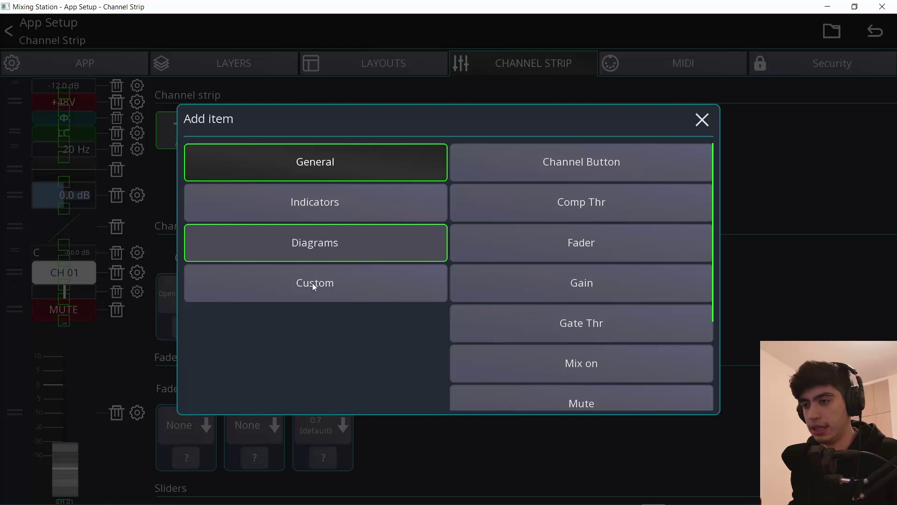
- Add another custom slider to the strip and label it 'fr'
left_click(312, 284)
left_click(556, 191)
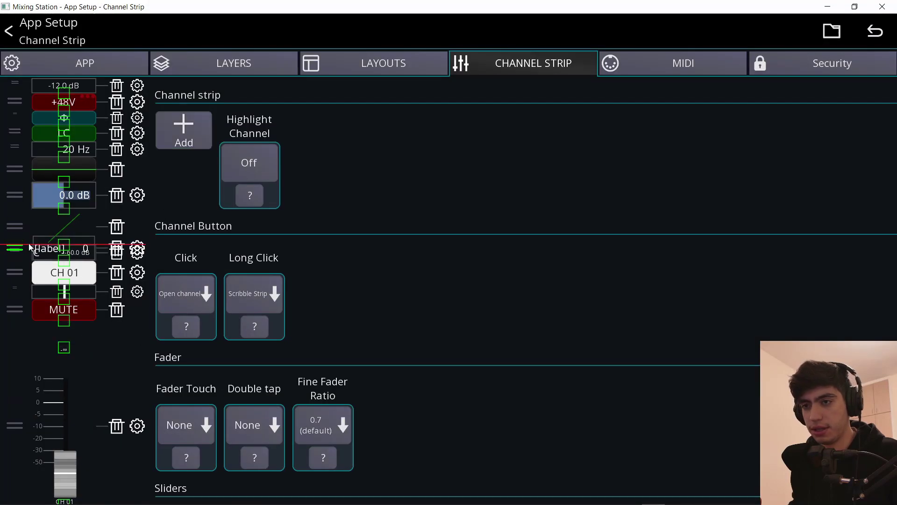
left_click(132, 180)
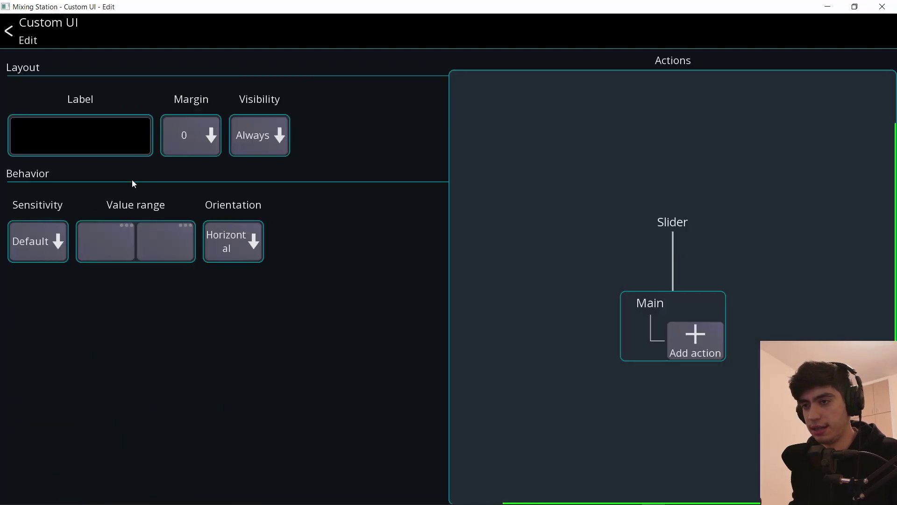
left_click(113, 141)
type("fr")
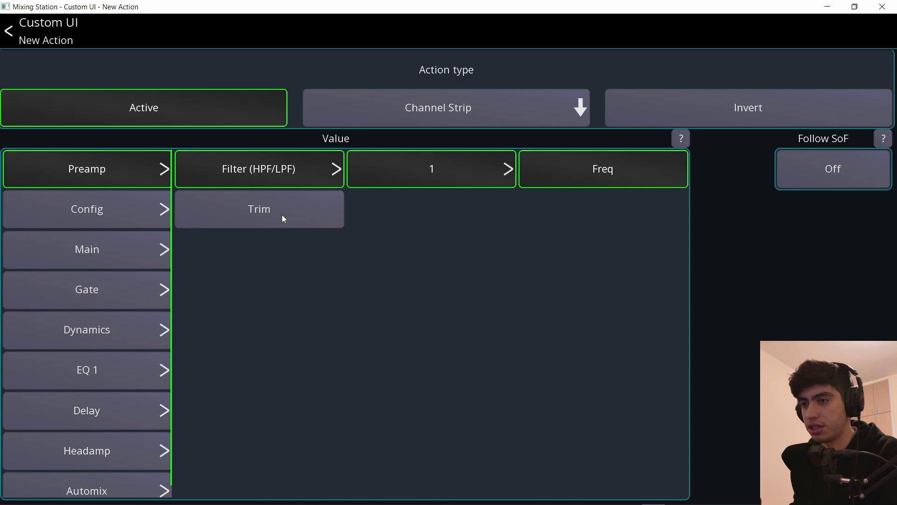
- Set the new slider's action to EQ 1 band 4 frequency
left_click(132, 380)
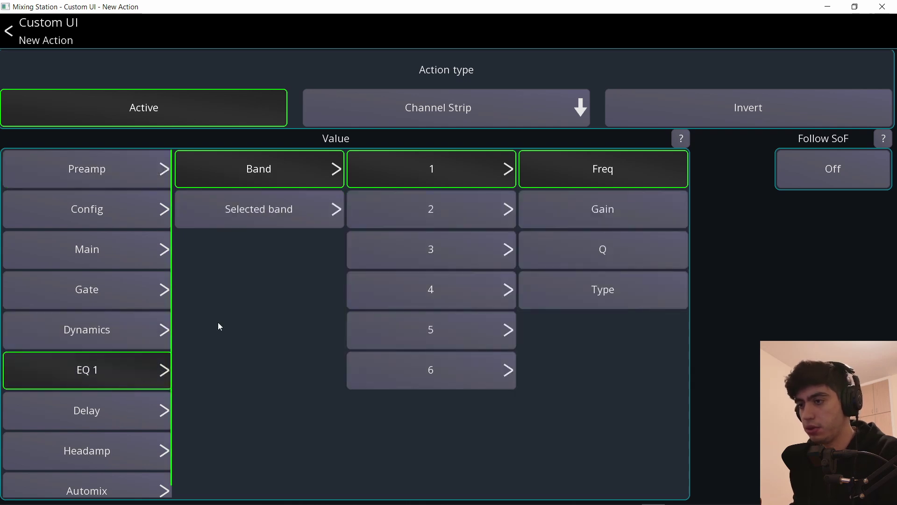
left_click(450, 296)
left_click(592, 181)
left_click(398, 186)
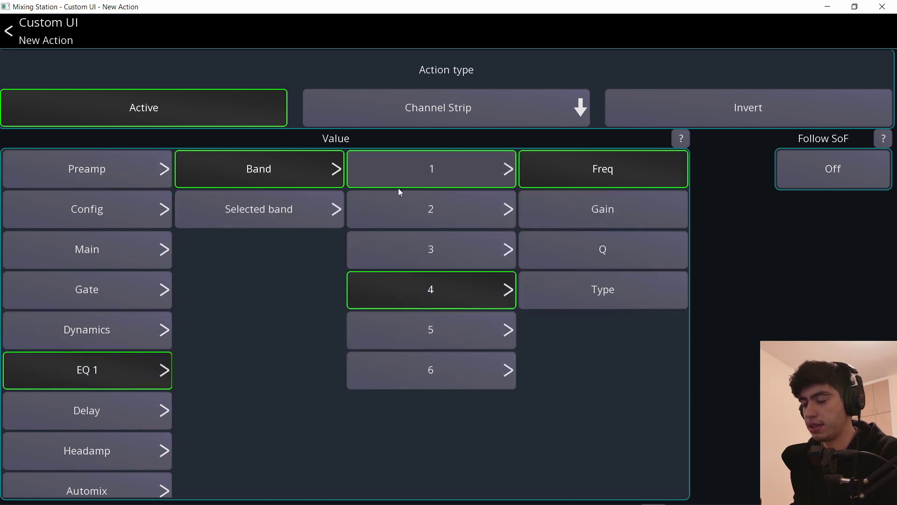